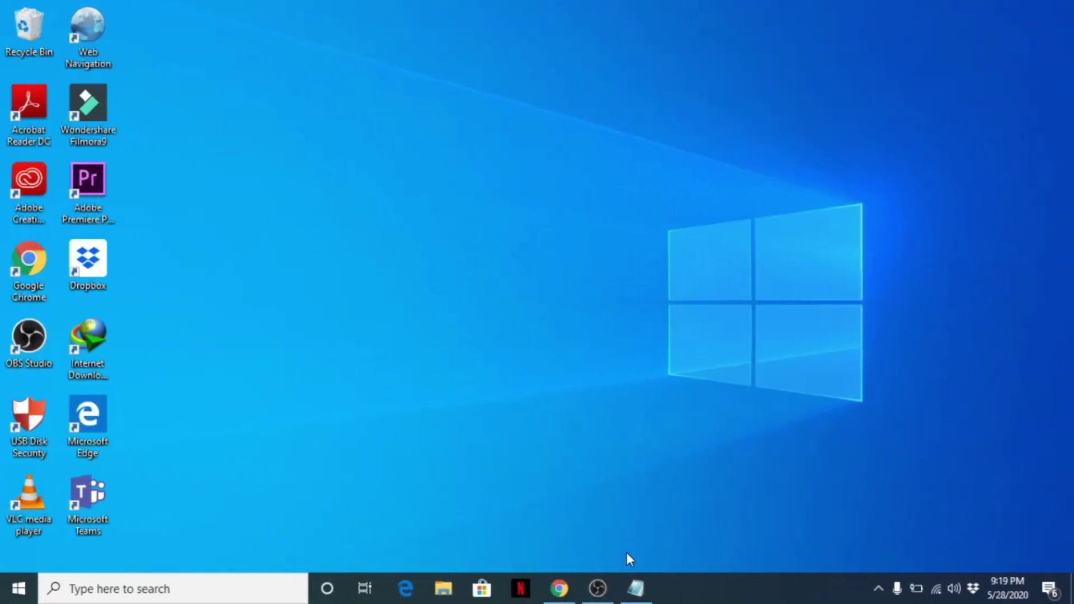
Step: Open a maximized Notepad document and type the title 'How to Edit Sections'
left_click(641, 587)
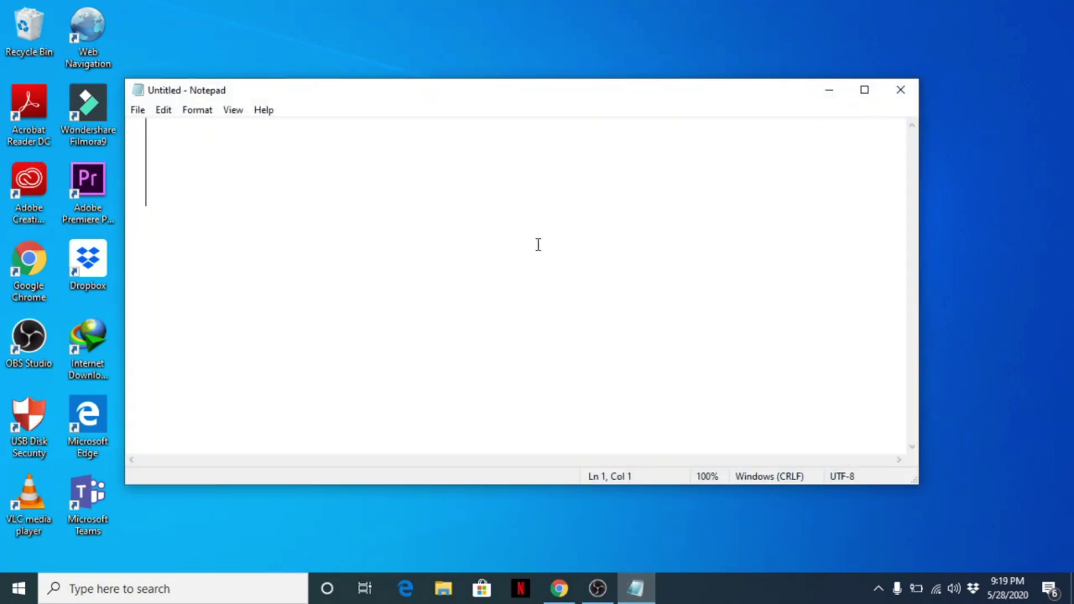
type("How ")
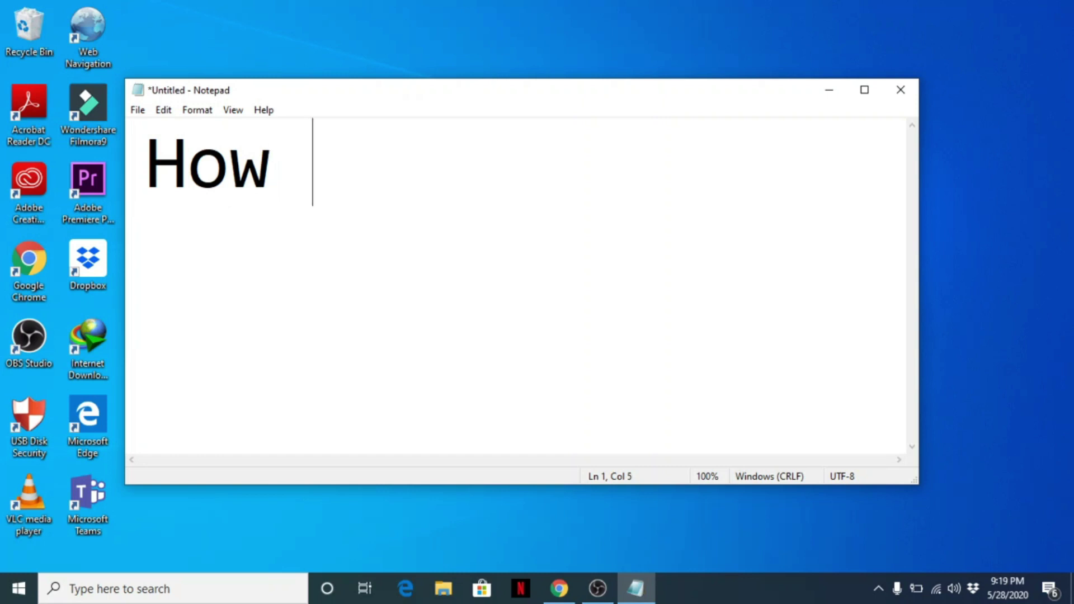
type("to Edit")
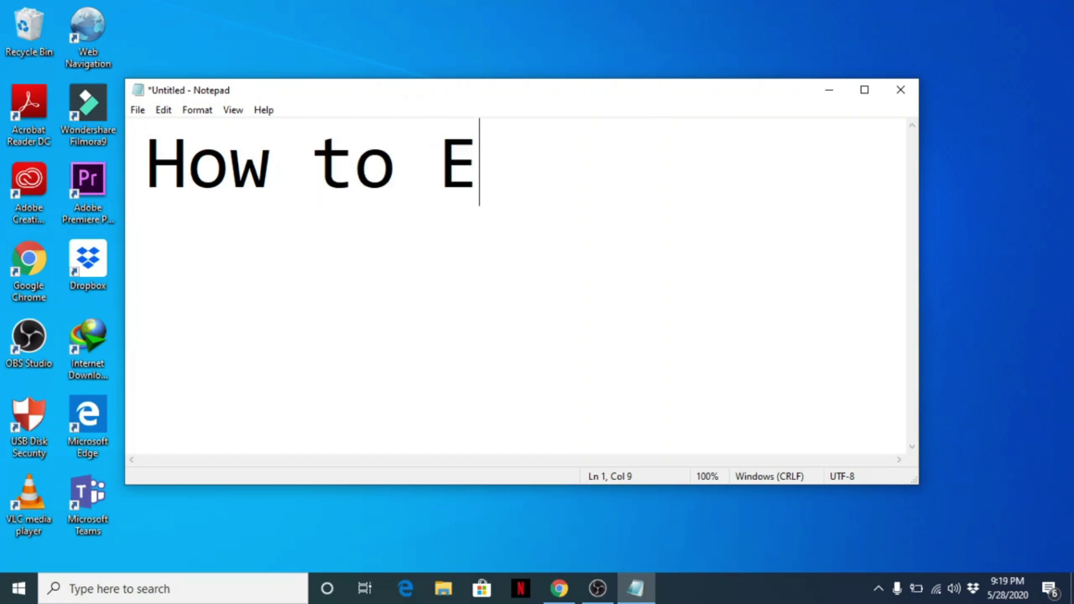
left_click(864, 90)
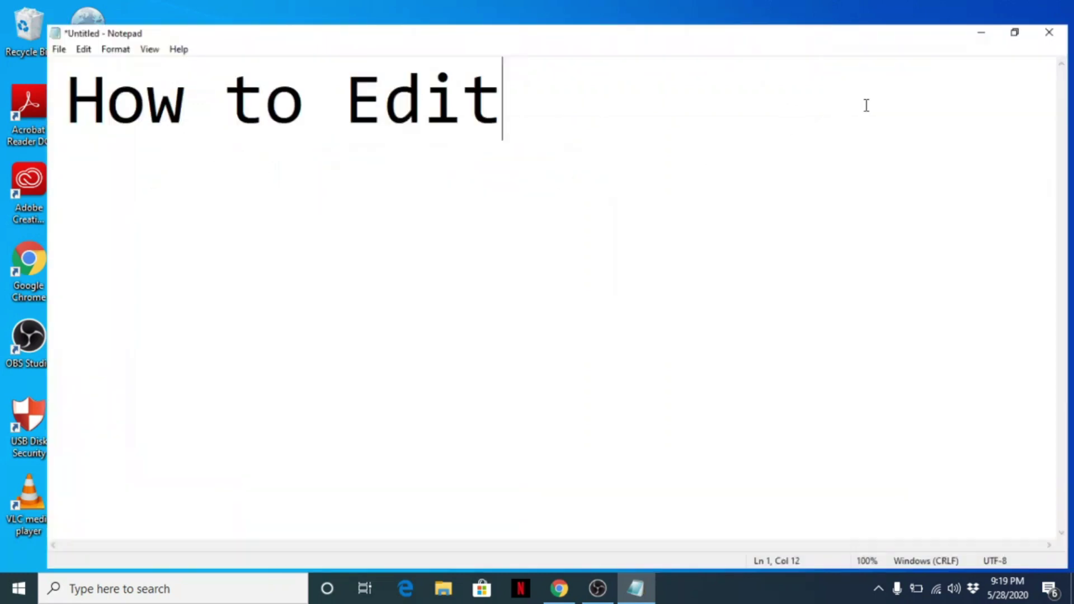
type("Sections")
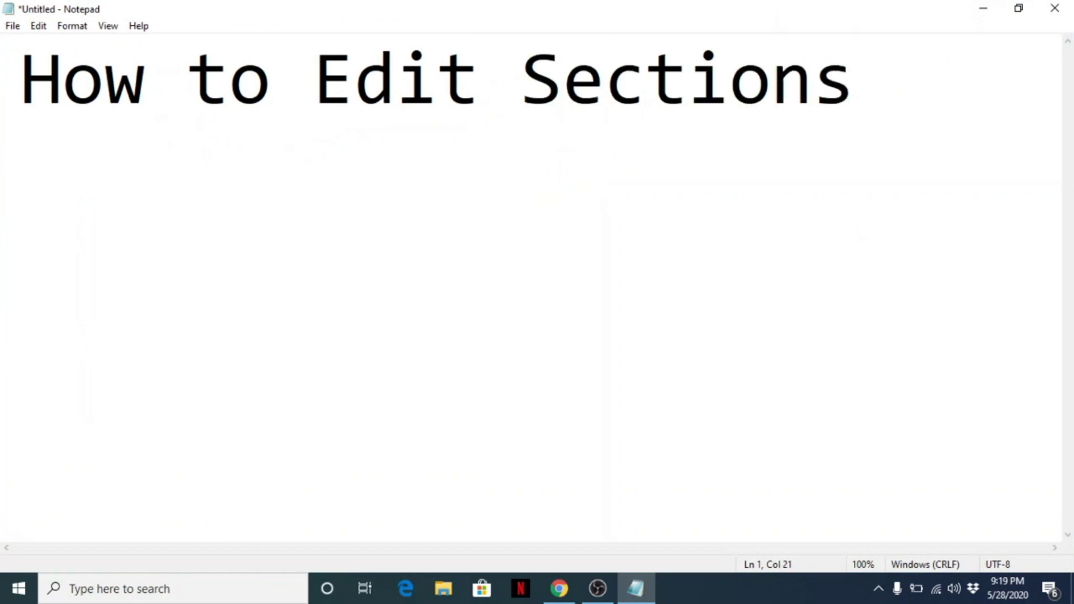
key("Return")
Step: Number the list as '1. How to Edit Sections' and '2. Add a Label'
key("Up")
type("1")
type(".")
key("Down")
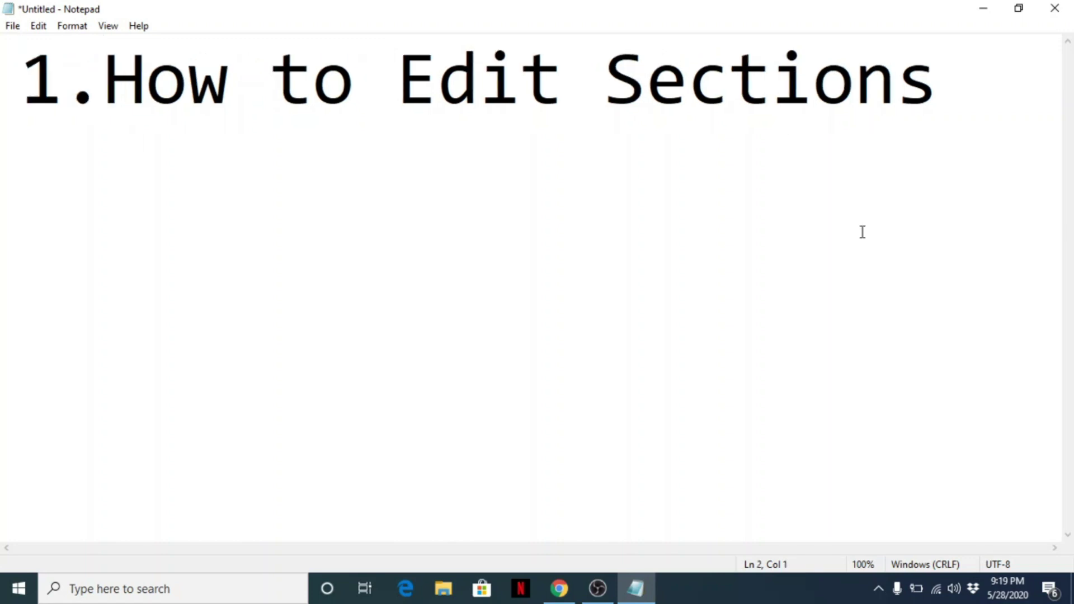
key("Up")
key("Right")
key("Right")
key("Down")
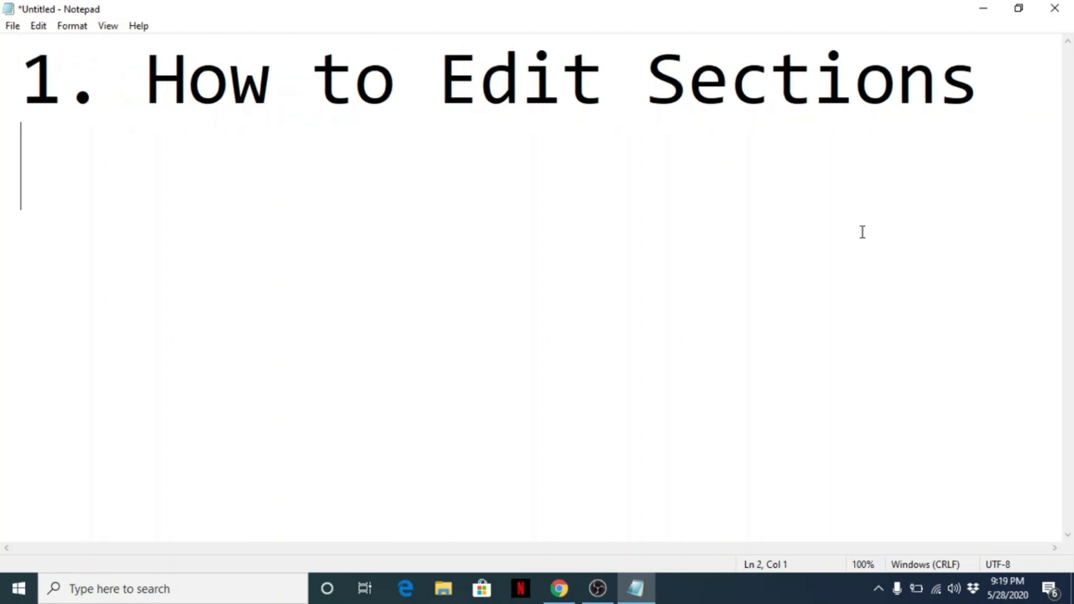
type("2. ")
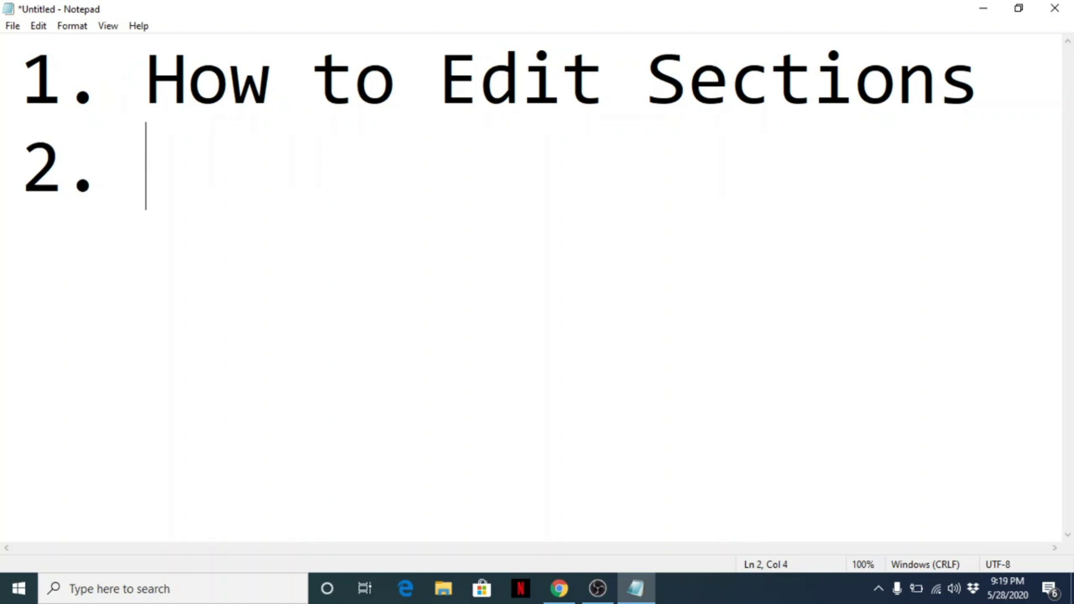
type("Add ")
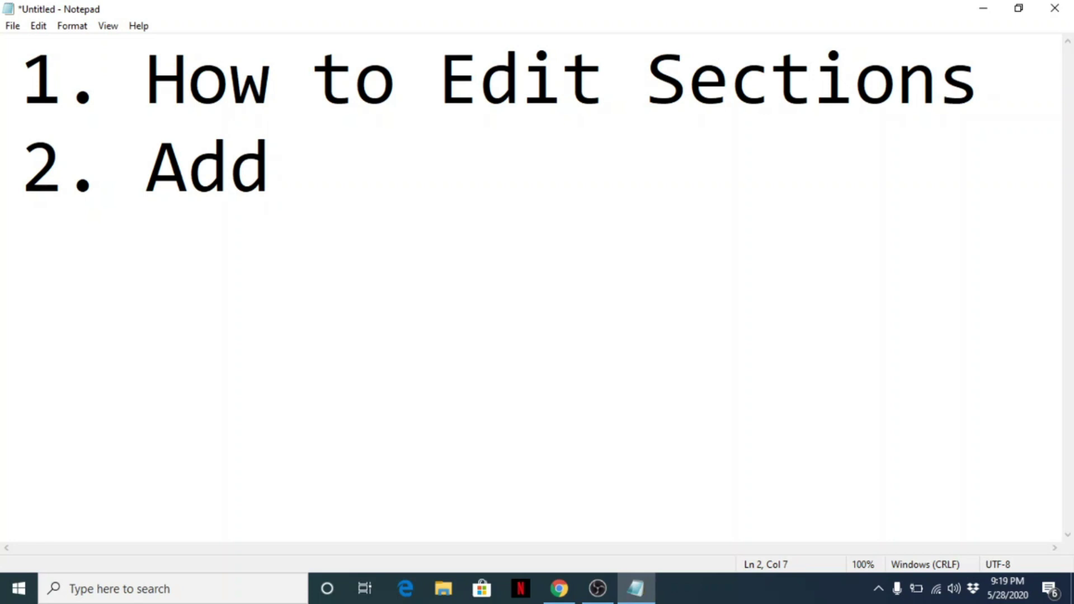
type("a Label")
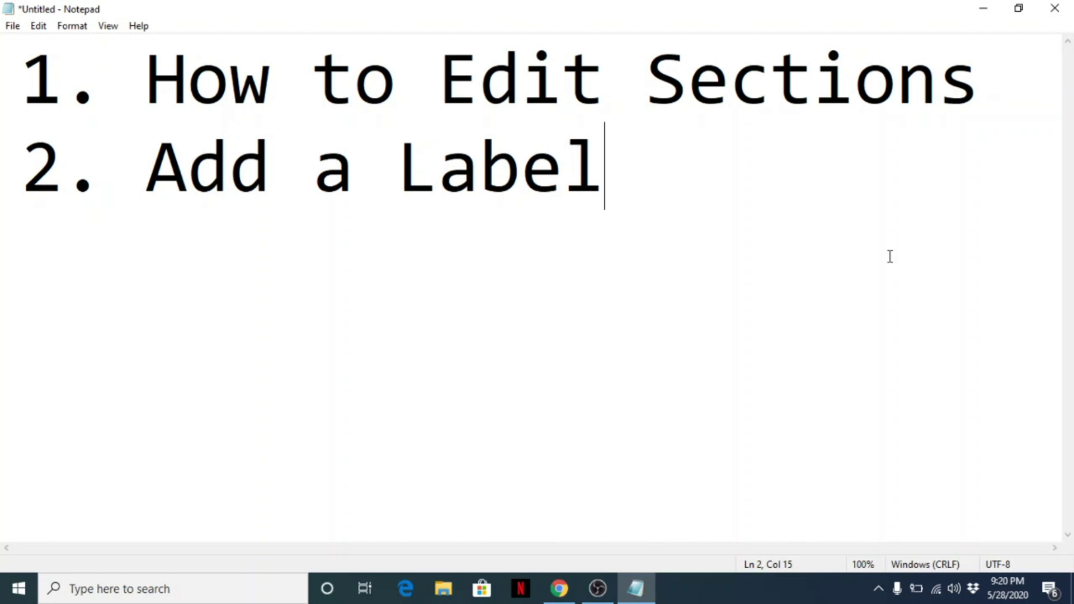
Step: Switch to Chrome and log in to adnujhsportal with the saved teacher credentials
left_click(982, 12)
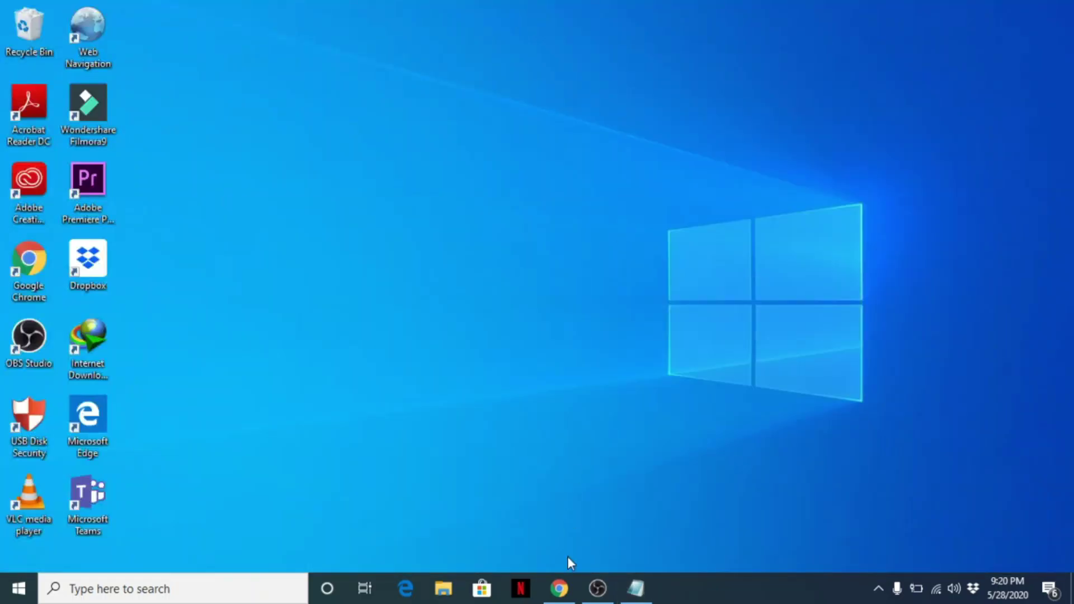
left_click(558, 589)
left_click(730, 71)
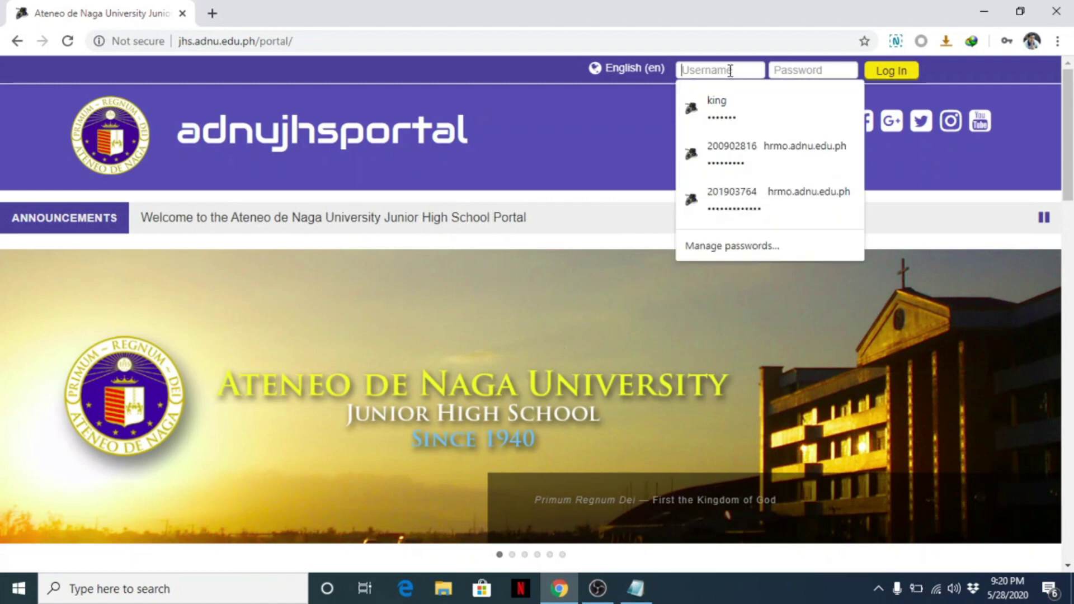
type("k")
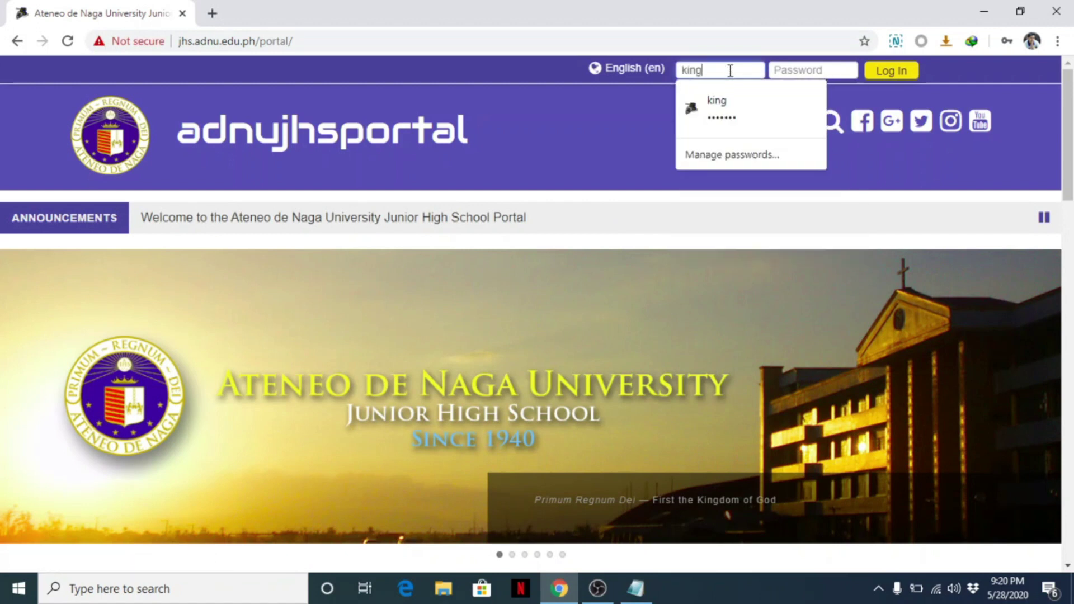
type("ing")
left_click(813, 72)
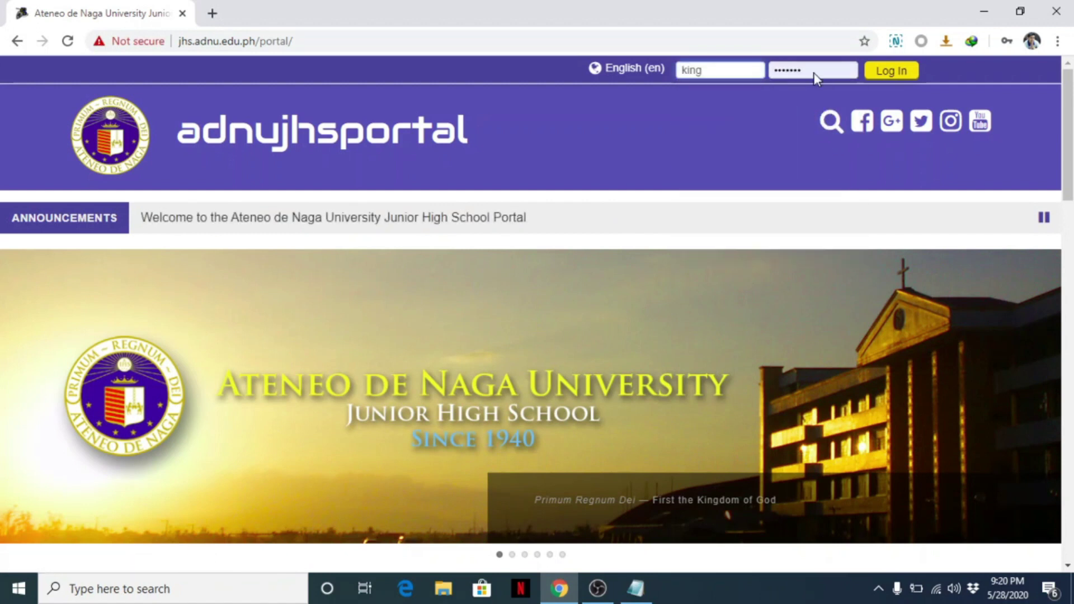
left_click(899, 71)
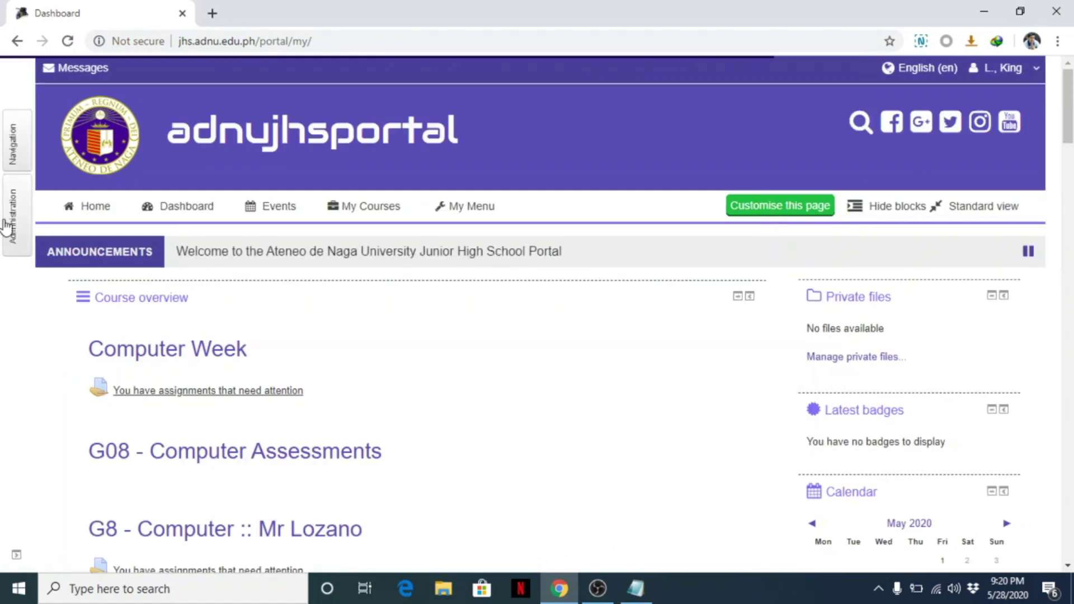
Step: Go from the Dashboard to the site home page and scroll to the Classrooms course categories
left_click(25, 221)
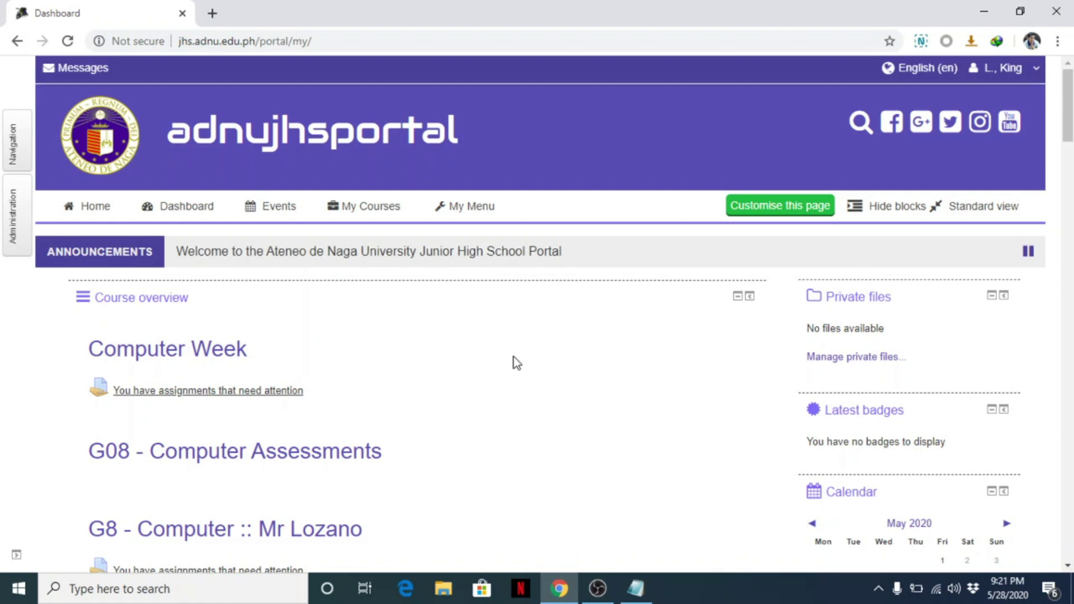
scroll(591, 306, "down", 6)
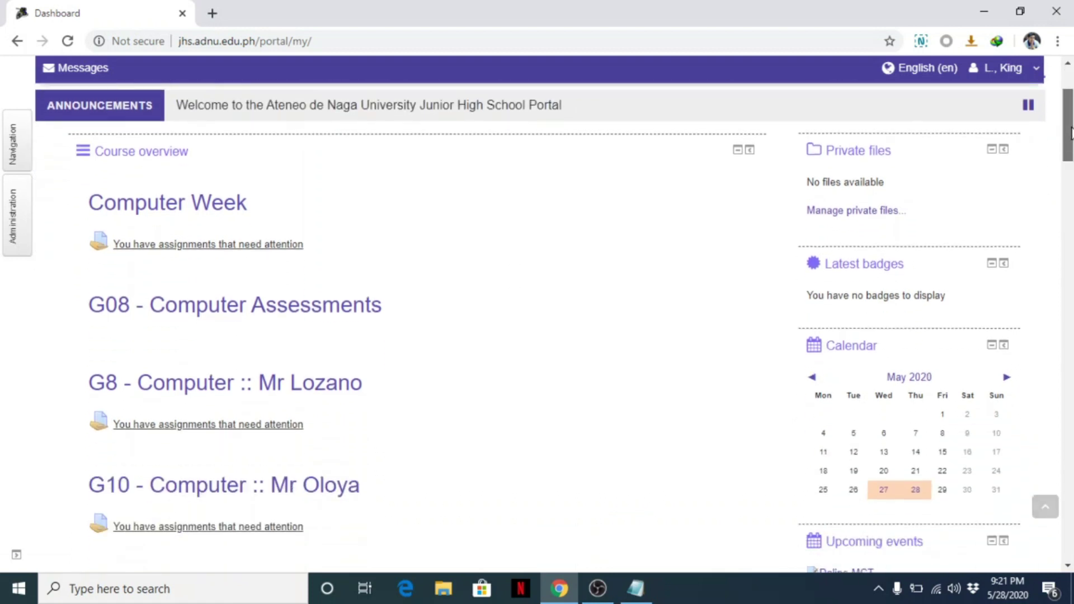
scroll(590, 306, "down", 16)
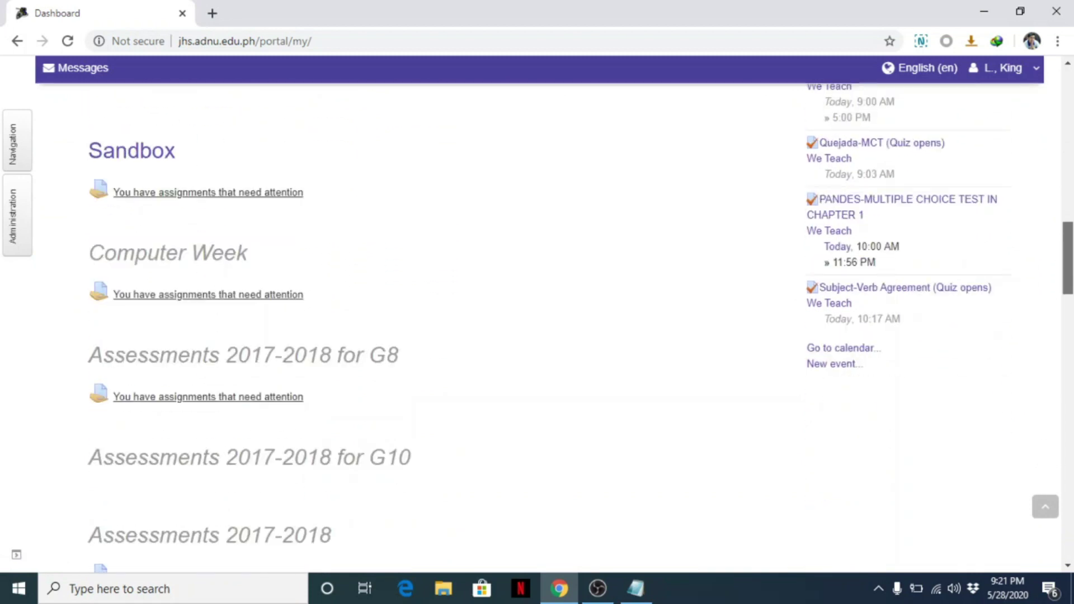
scroll(590, 306, "up", 20)
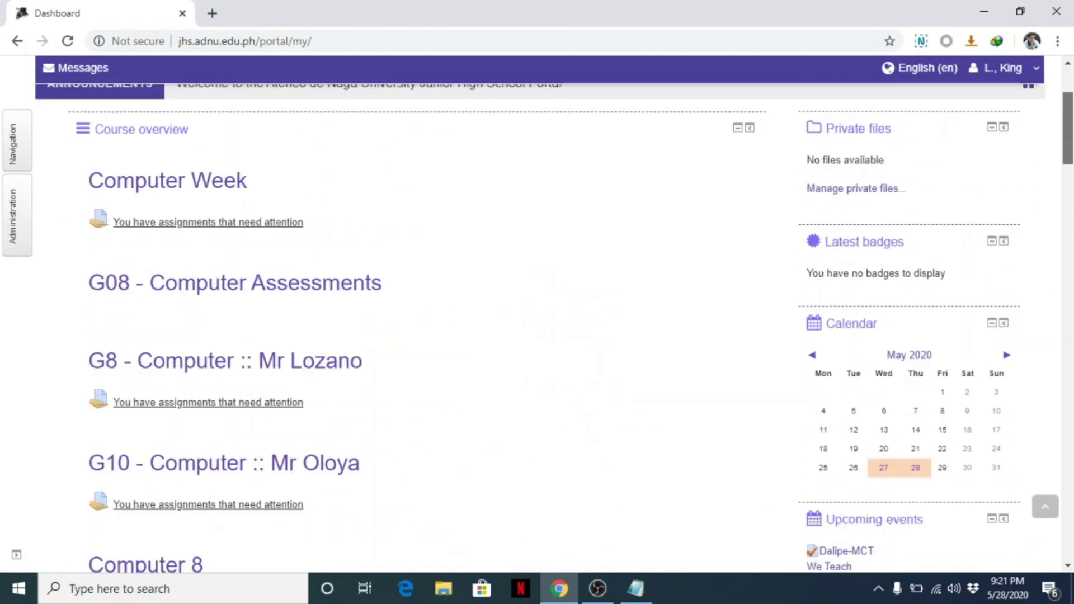
scroll(505, 300, "up", 2)
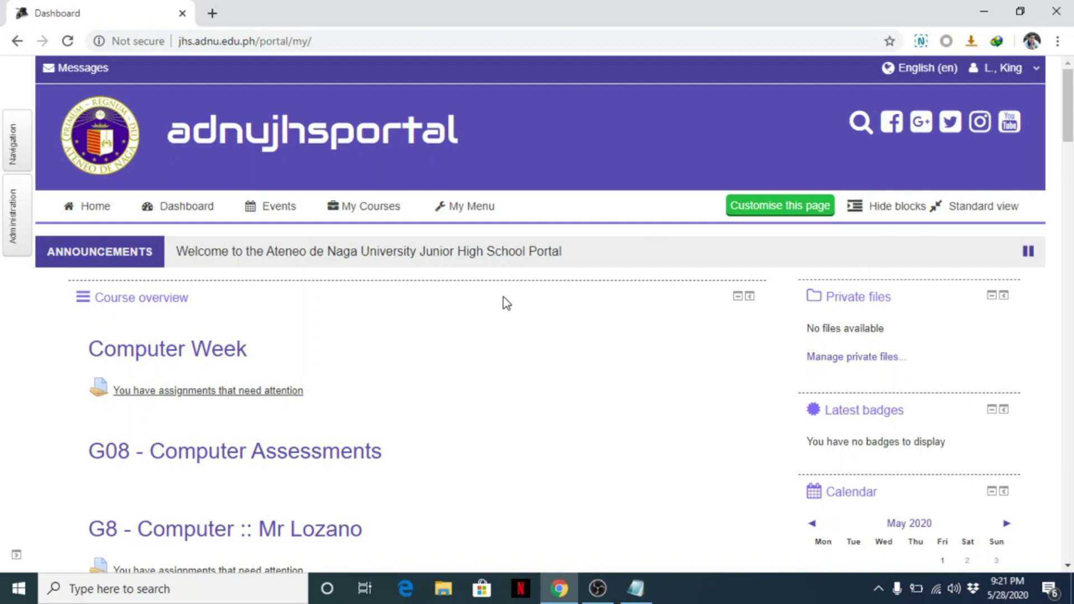
left_click(90, 210)
left_click_drag(1068, 106, 1068, 268)
scroll(537, 313, "down", 10)
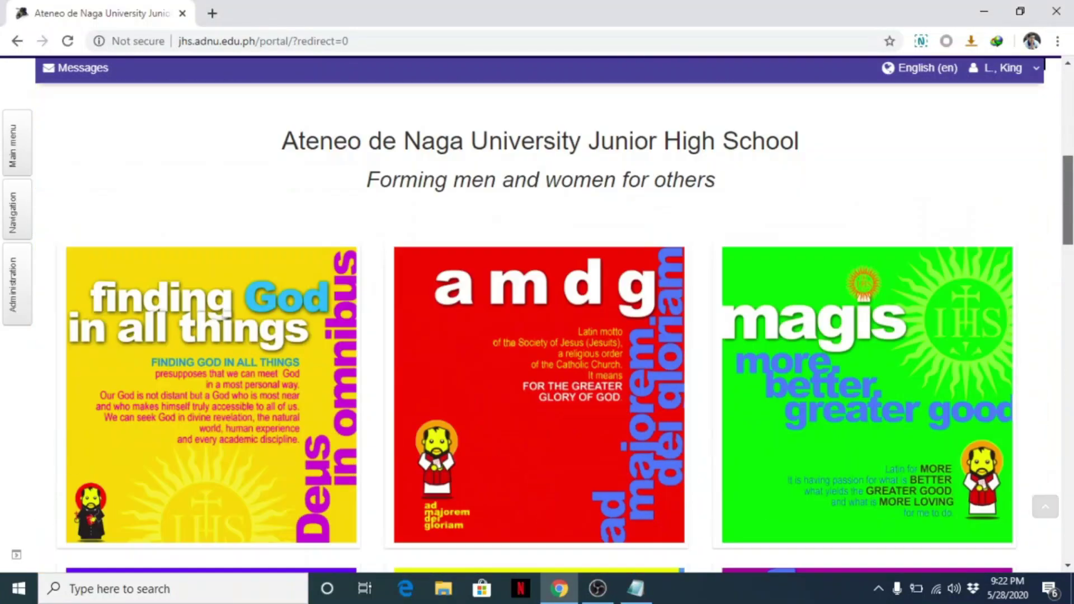
scroll(537, 313, "down", 10)
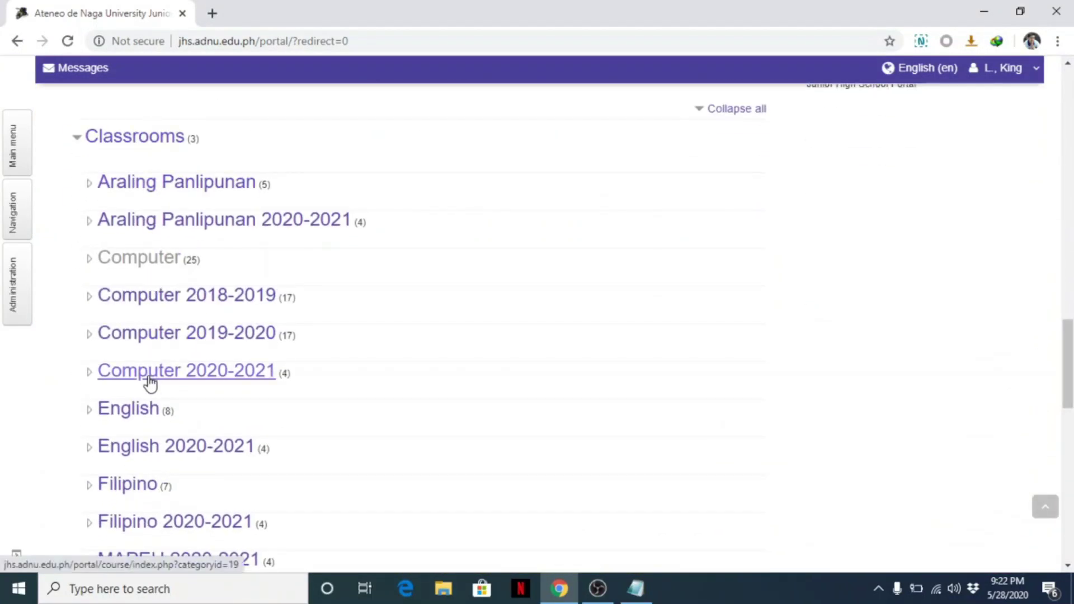
Step: Open the Computer 2020-2021 category, then the Comp8 (Computer 8) course
left_click(234, 382)
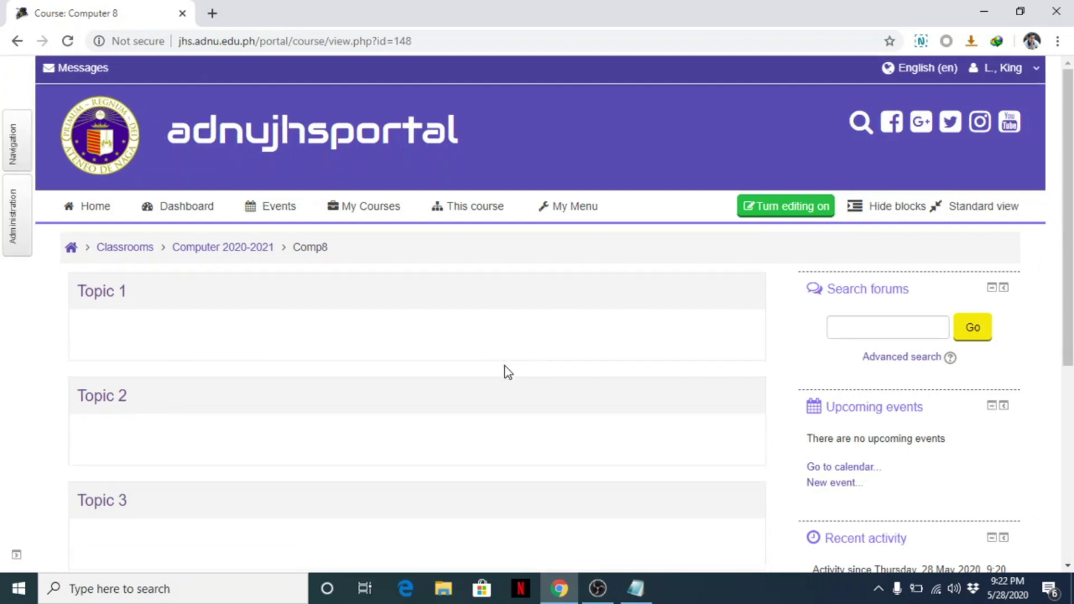
mouse_move(364, 211)
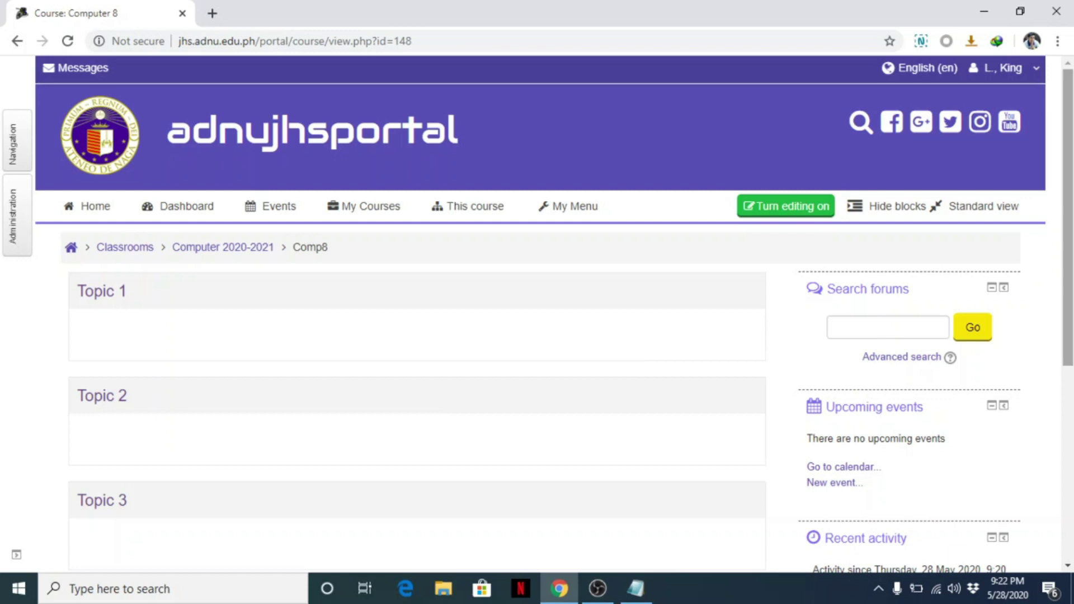
scroll(810, 317, "down", 6)
scroll(811, 317, "up", 4)
scroll(644, 321, "up", 2)
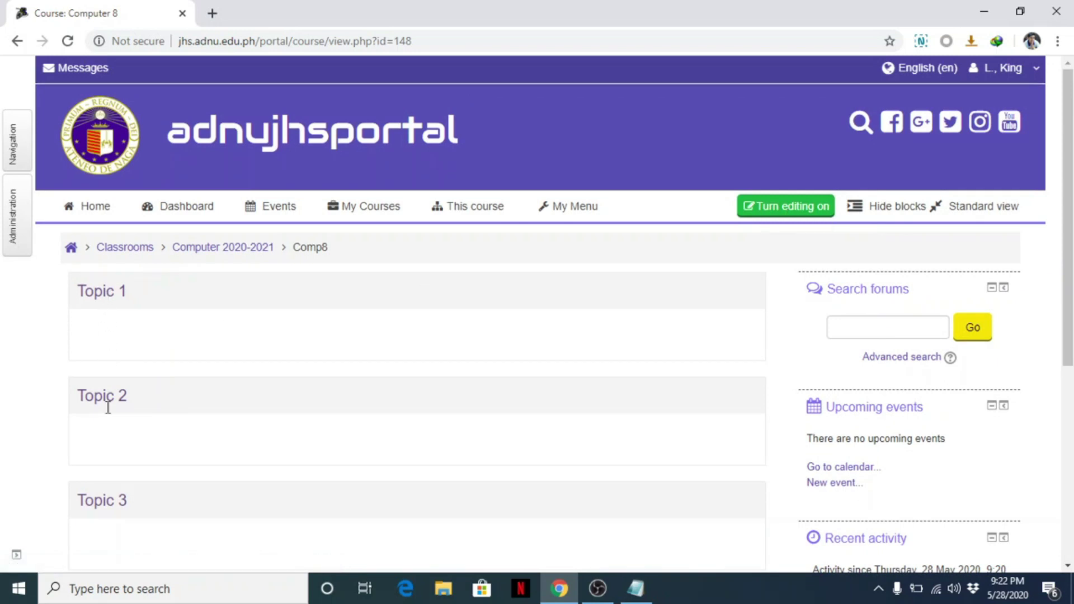
Step: Turn on editing and rename the Topic 1 section to 'UNIT I - Netiquette'
left_click(803, 211)
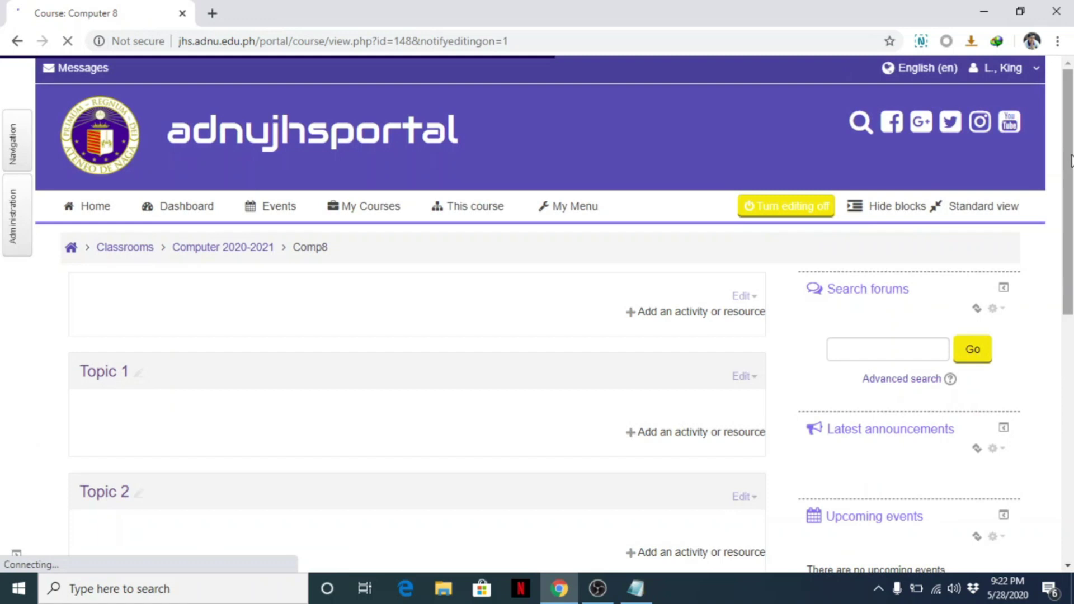
left_click_drag(1069, 160, 1070, 179)
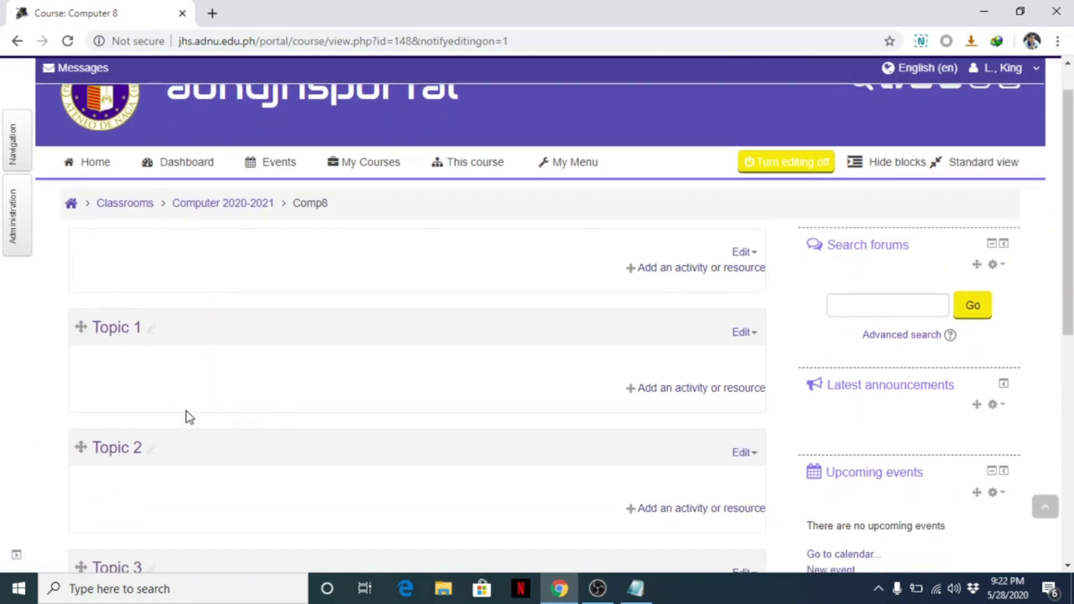
left_click(150, 329)
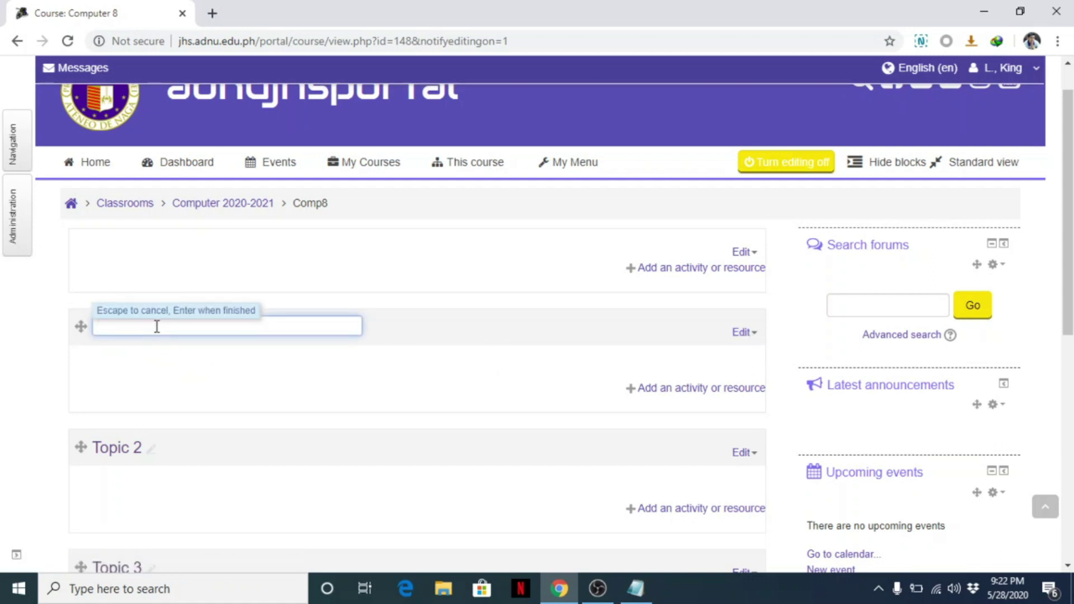
type("UNIT I")
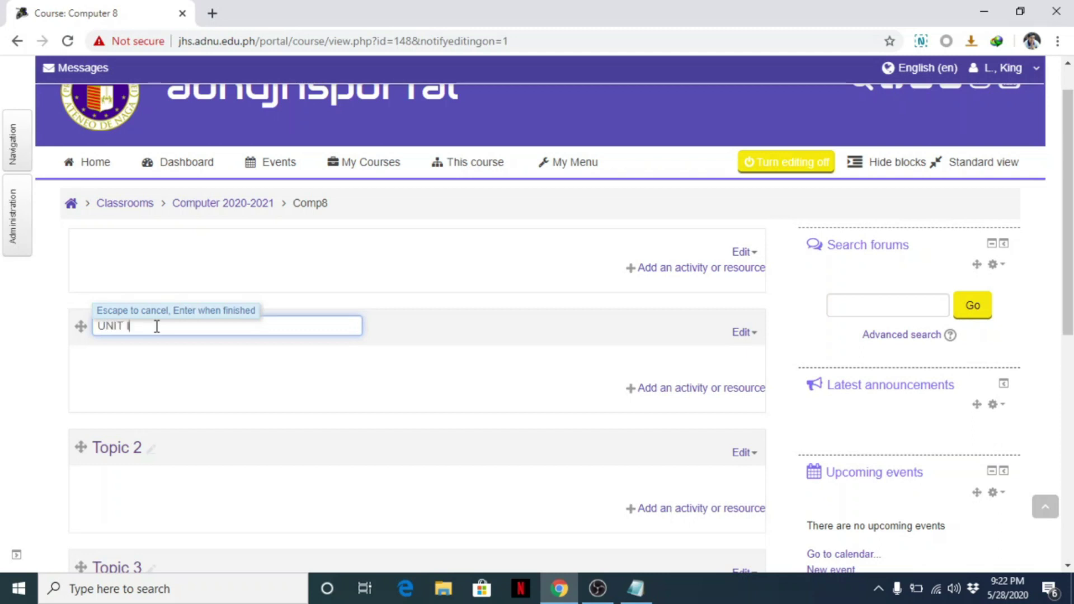
type(" - N")
type("etiquette")
key("Return")
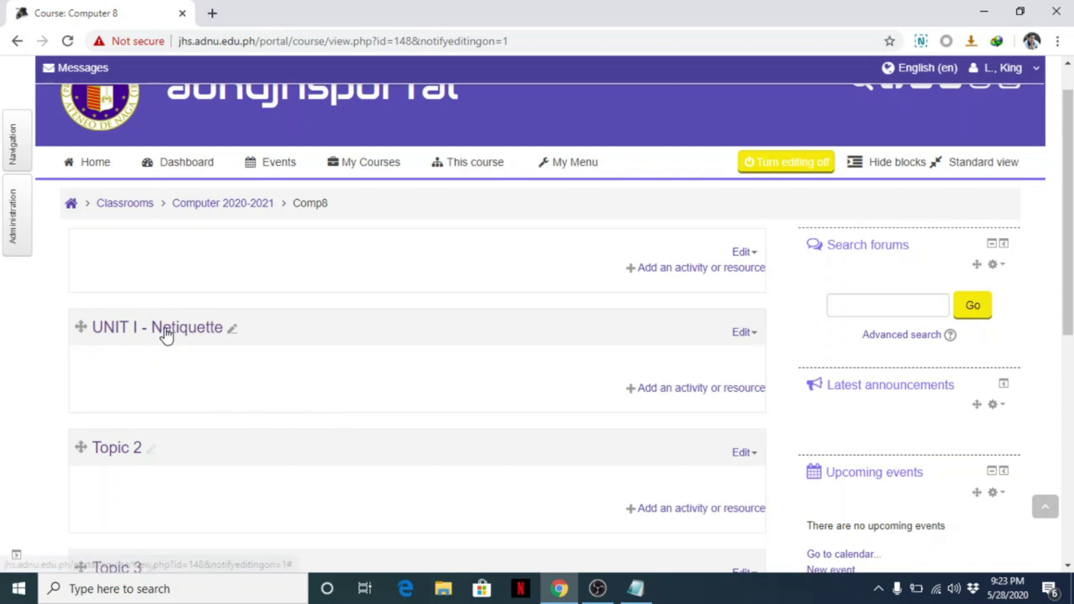
left_click(741, 332)
Step: Open Edit topic for UNIT I, then type and select 'Essential Questions:' in the summary
left_click(716, 354)
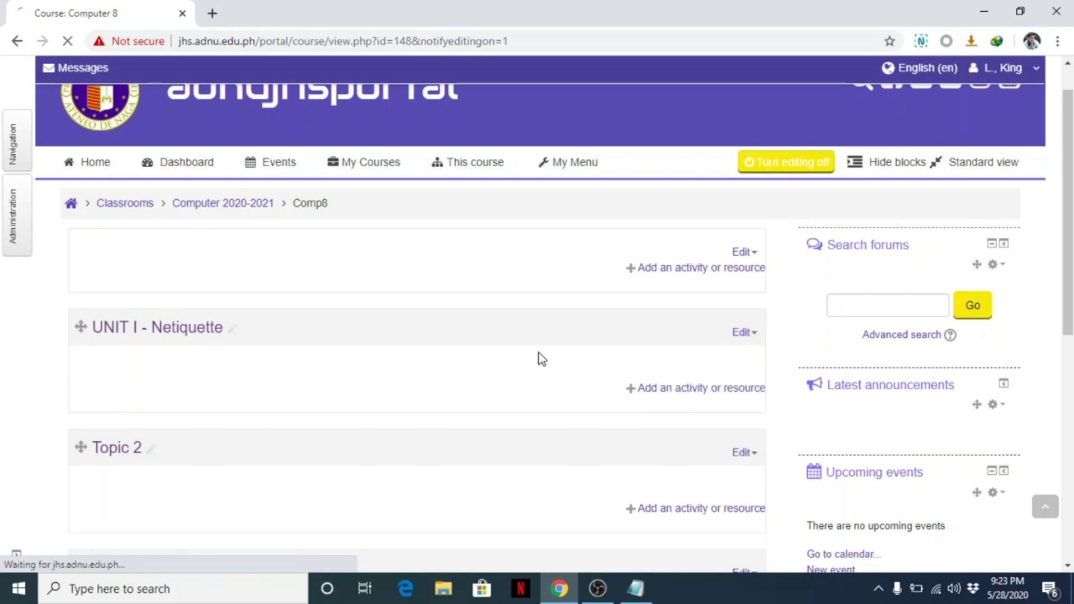
scroll(416, 303, "down", 3)
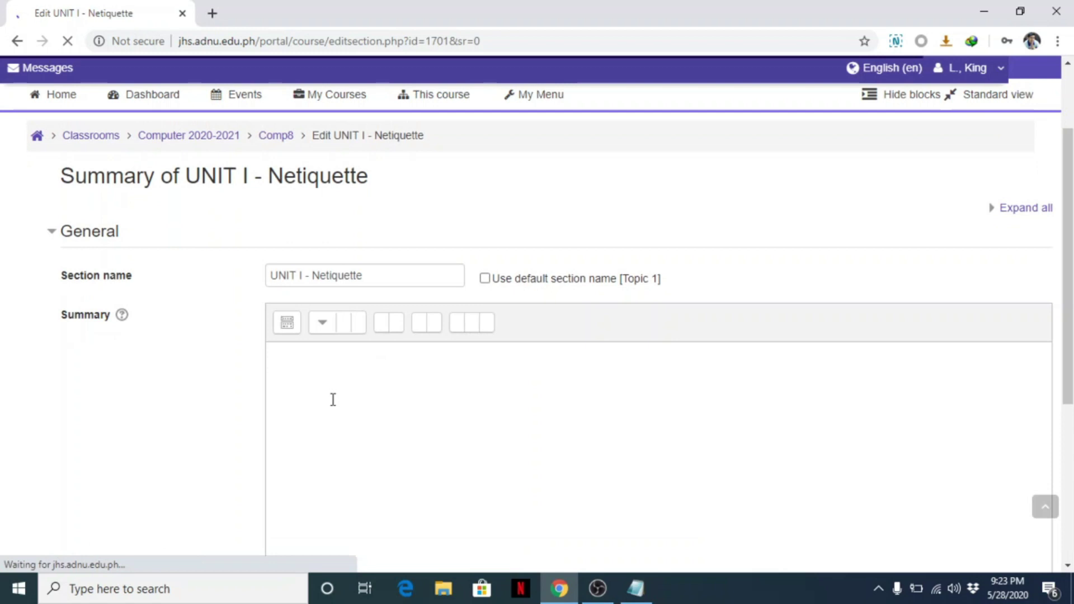
left_click(372, 407)
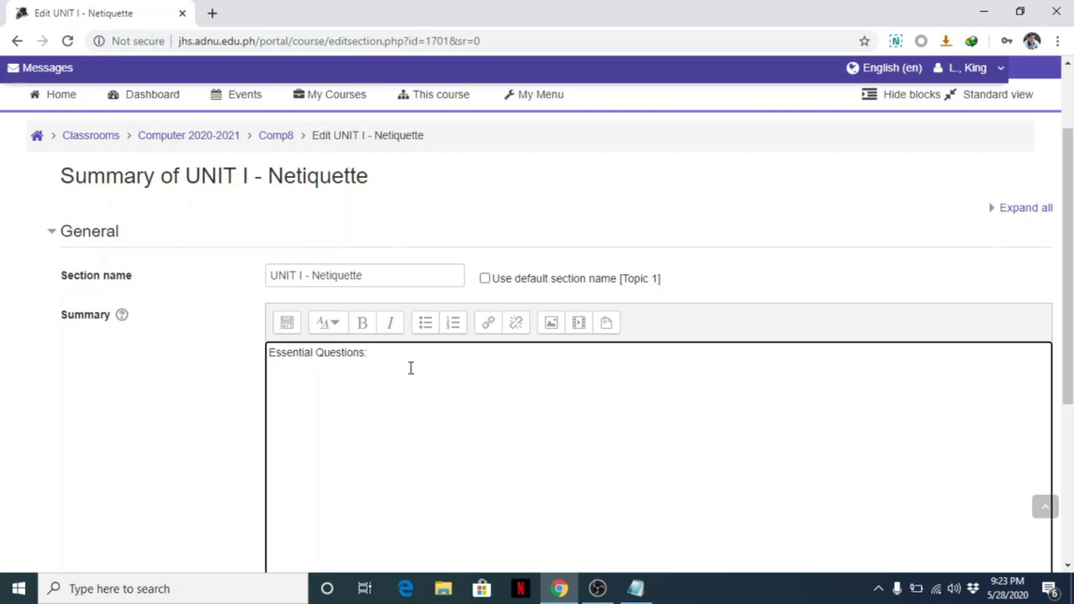
left_click_drag(416, 356, 222, 354)
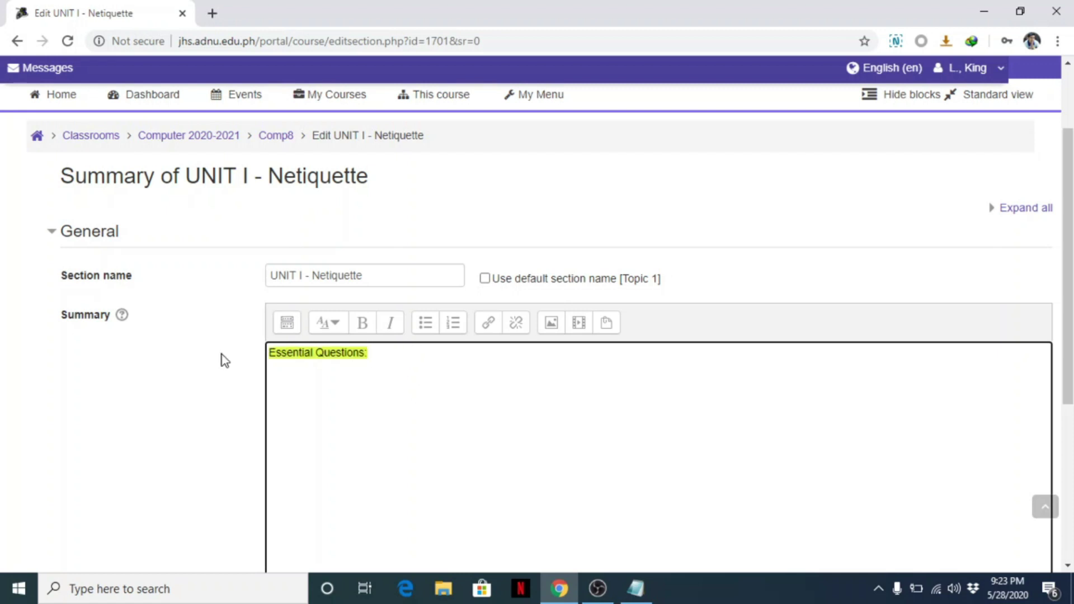
Step: Bold the 'Essential Questions:' heading and add a numbered list of two essential questions
left_click(370, 334)
left_click(367, 377)
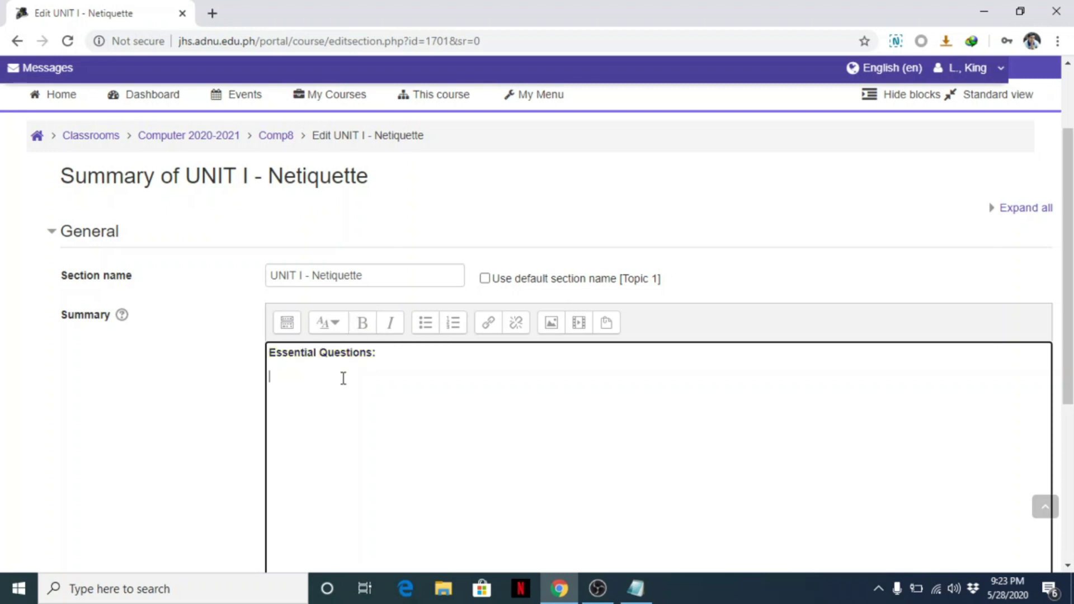
left_click(453, 325)
left_click(427, 330)
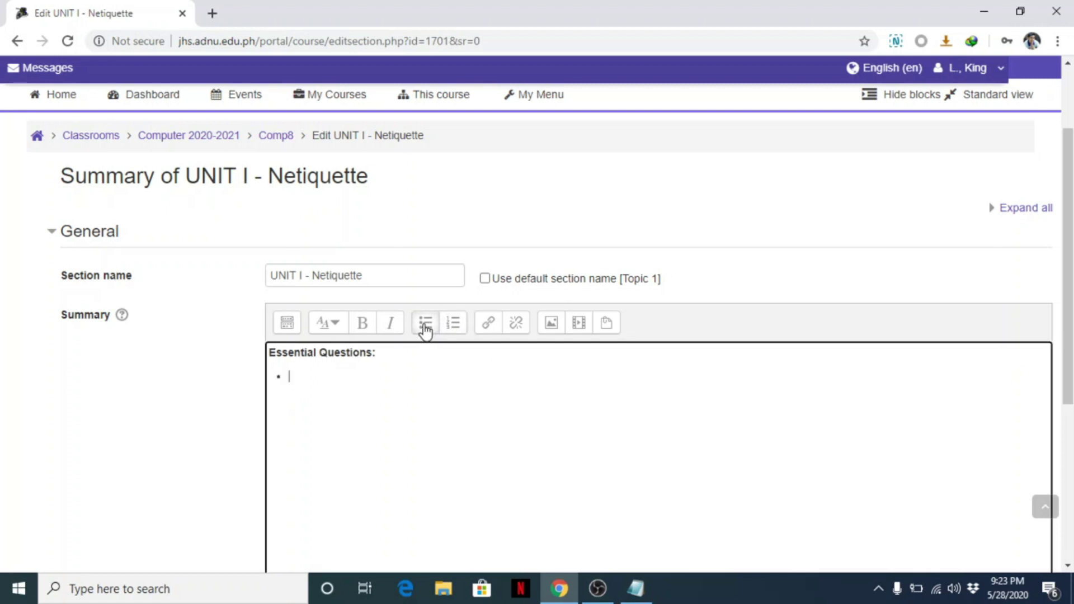
left_click(459, 335)
type("e")
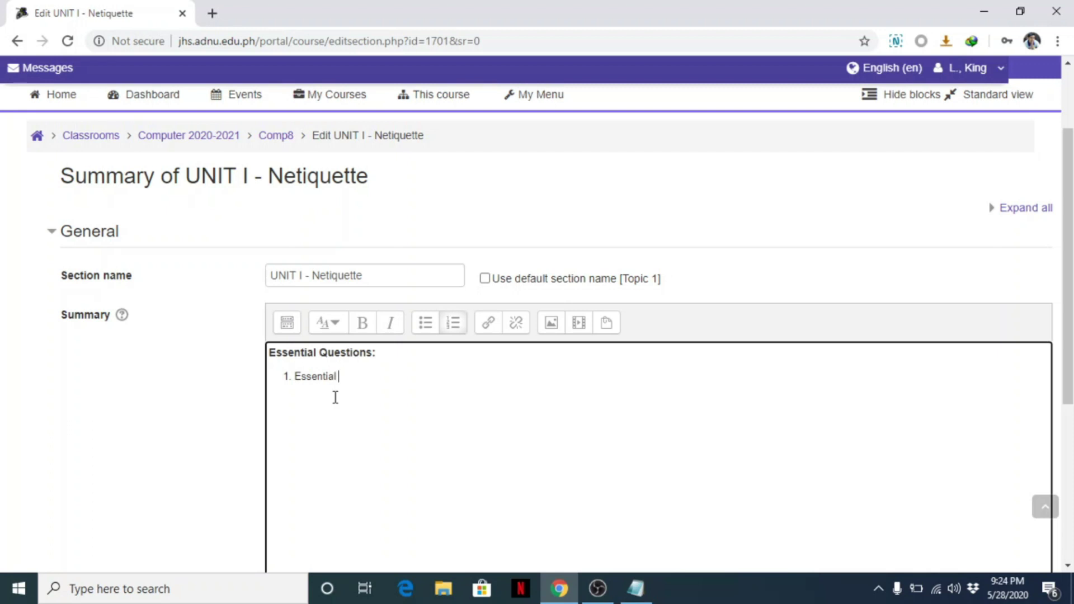
type("ntial question 1?")
type("uestion 2?")
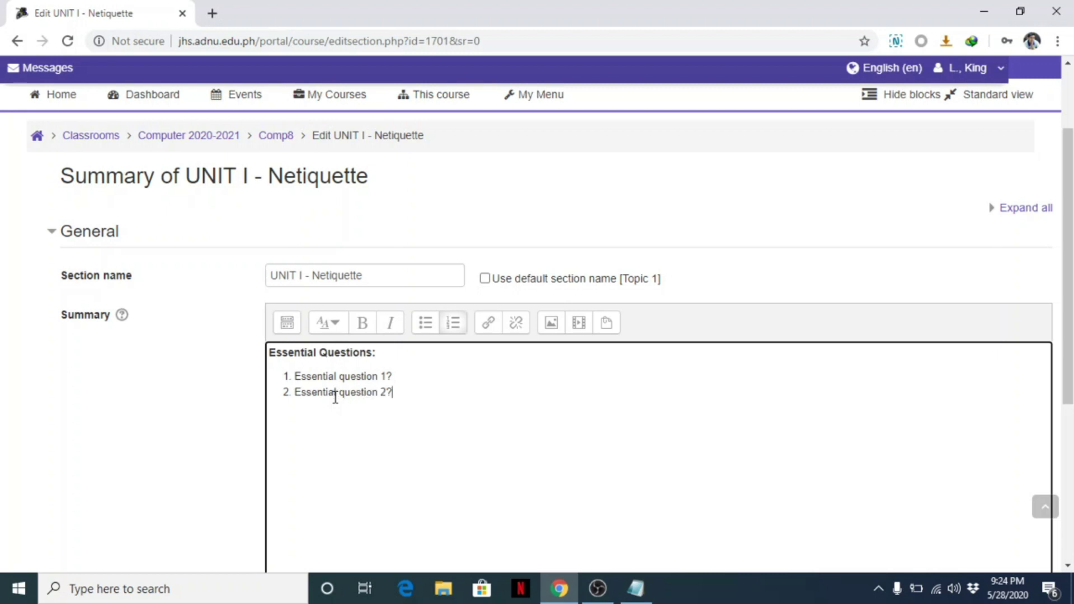
Step: Touch up the second question's text and save the section summary
left_click(185, 412)
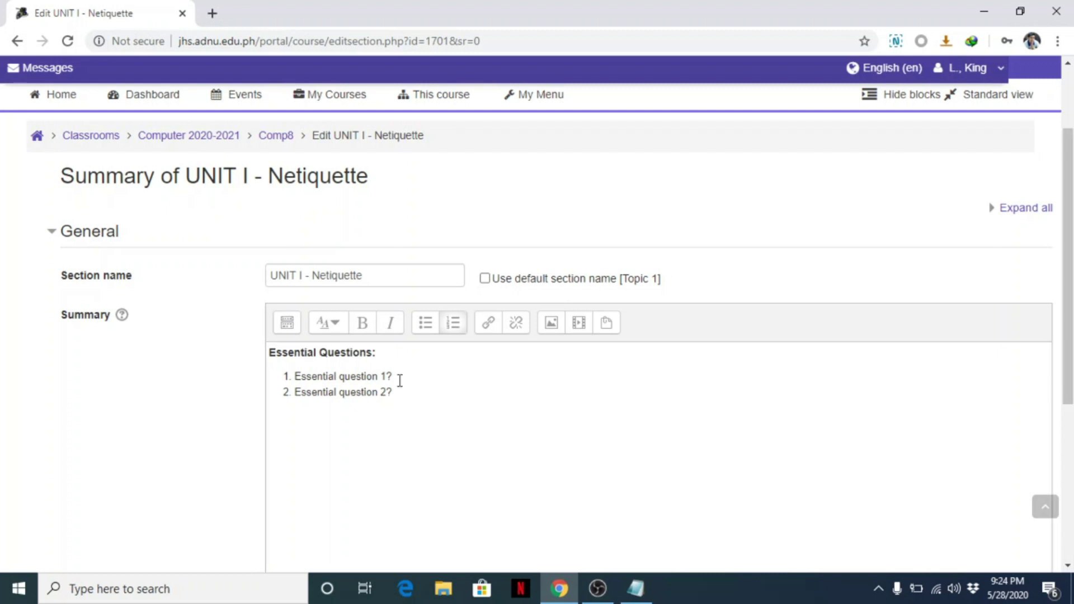
mouse_move(387, 391)
left_mouse_down()
mouse_move(294, 391)
mouse_move(388, 376)
left_mouse_up()
left_click(563, 393)
scroll(1070, 351, "down", 1)
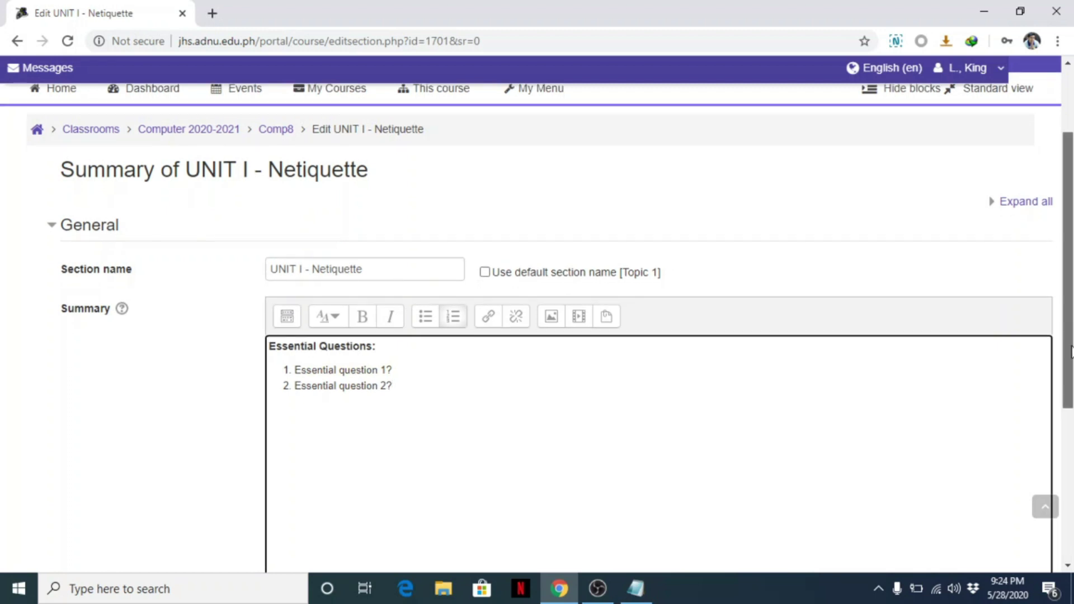
scroll(1070, 351, "down", 4)
left_click(303, 446)
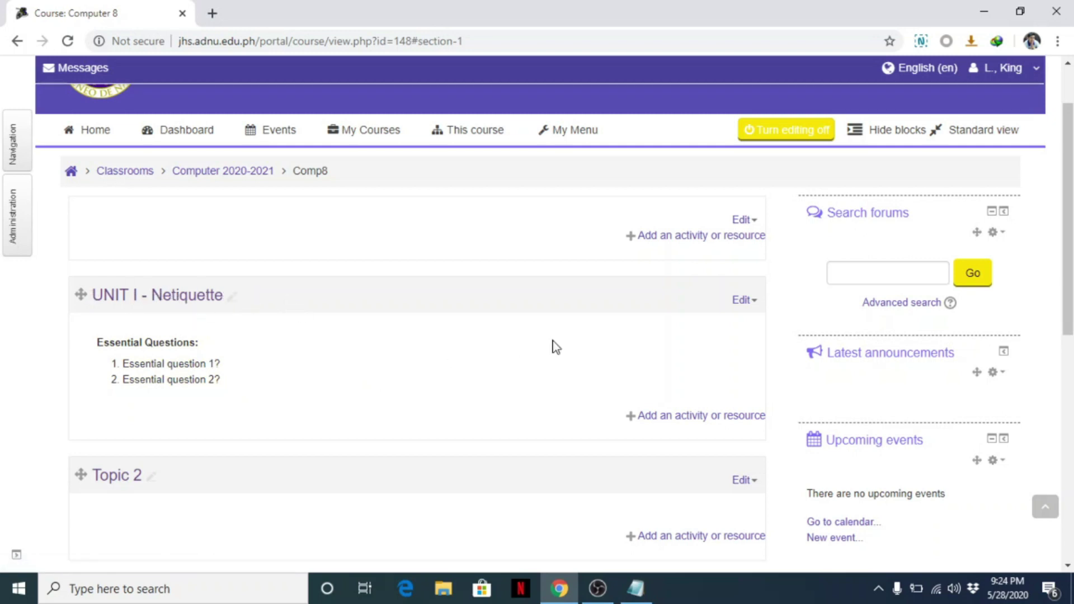
Step: Add a new Label resource to the UNIT I - Netiquette section from the activity chooser
left_click(699, 417)
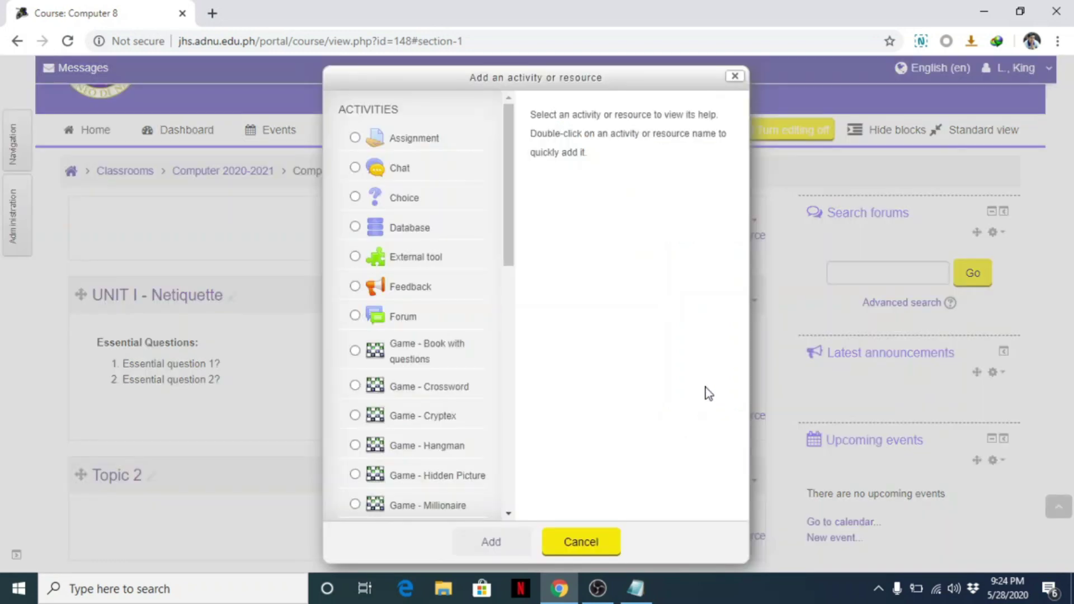
left_click_drag(510, 213, 509, 134)
left_click(735, 77)
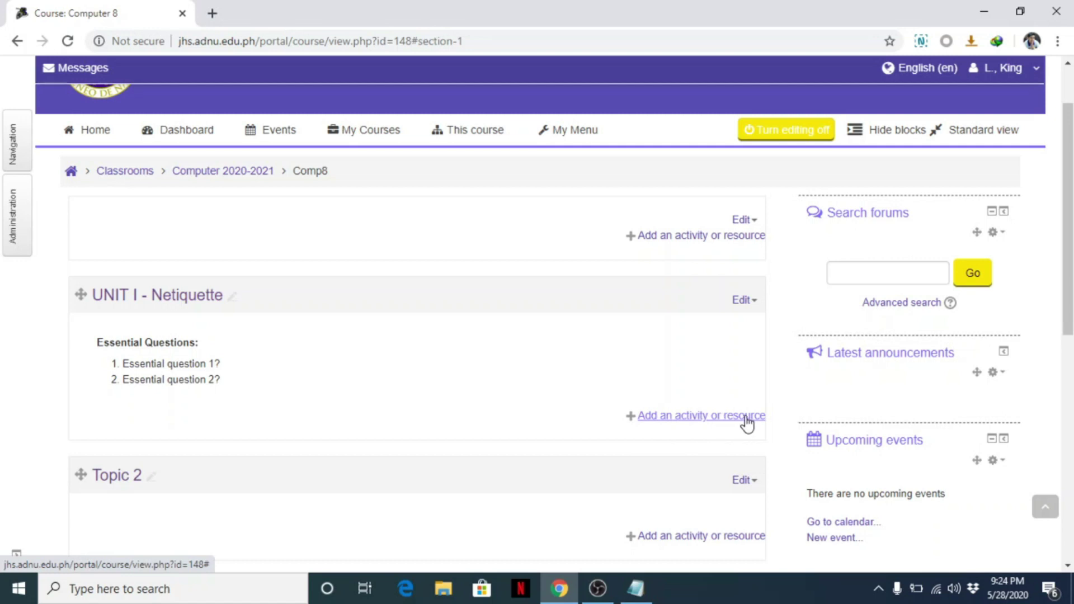
left_click(686, 421)
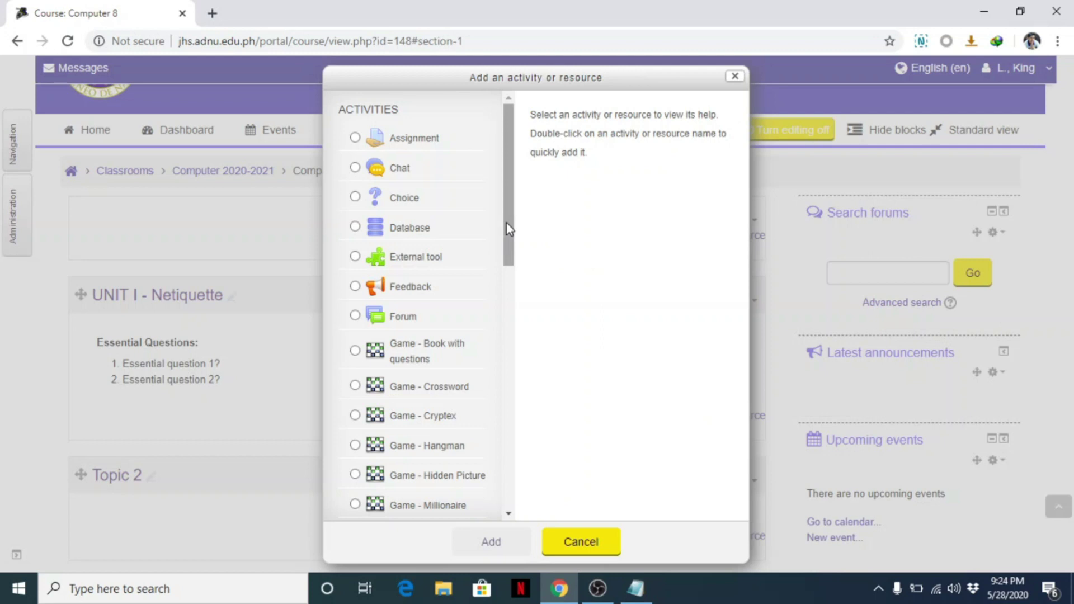
scroll(510, 280, "down", 10)
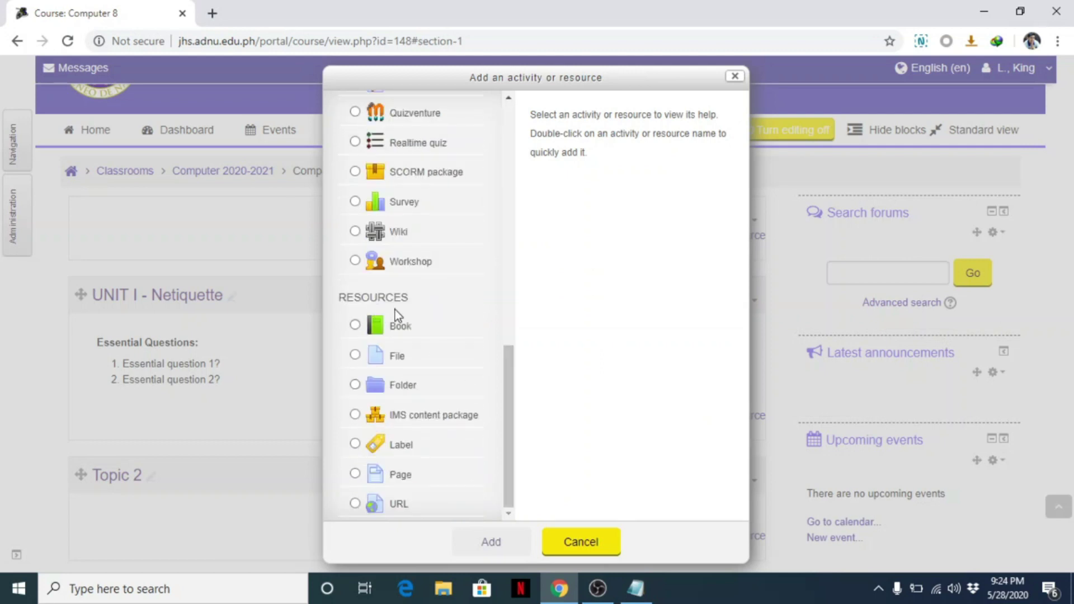
left_click(355, 443)
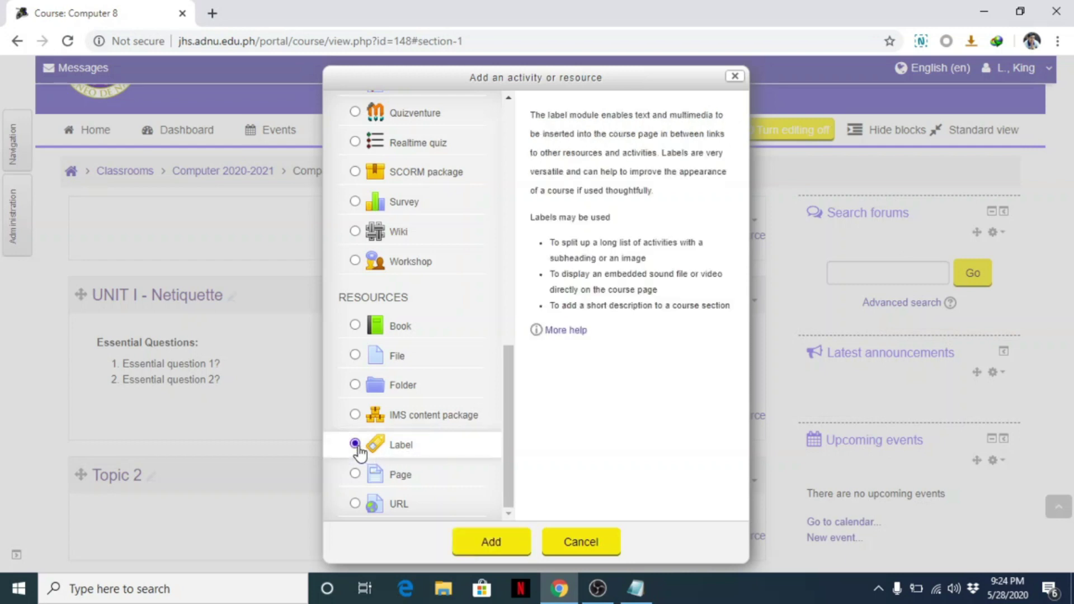
left_click(495, 542)
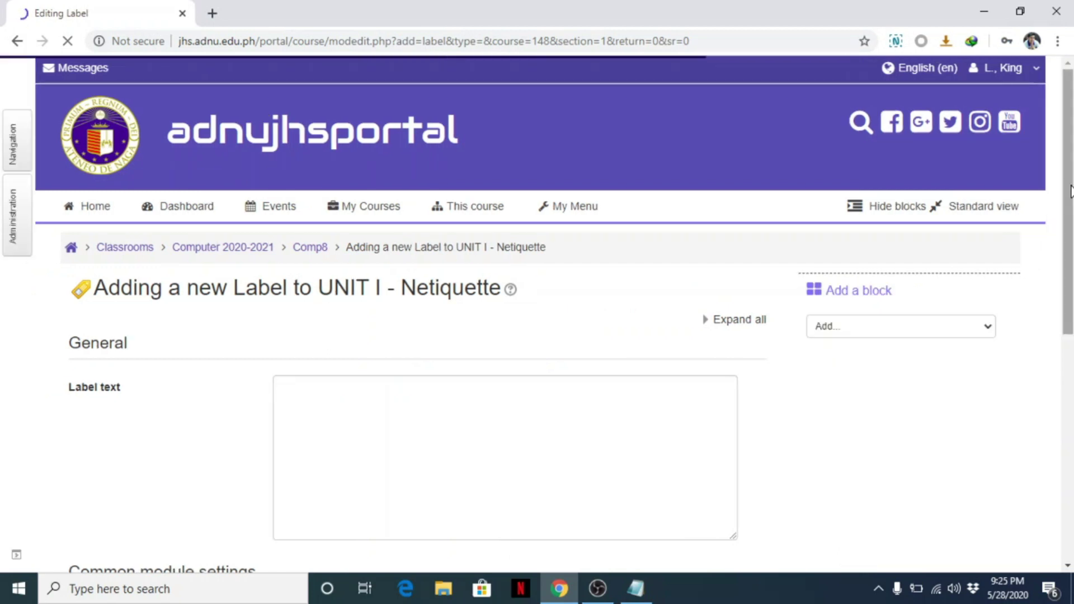
Step: Enter 'Session 1 - Objective: Details of objective.' as the label text and select the objective part
scroll(349, 344, "down", 2)
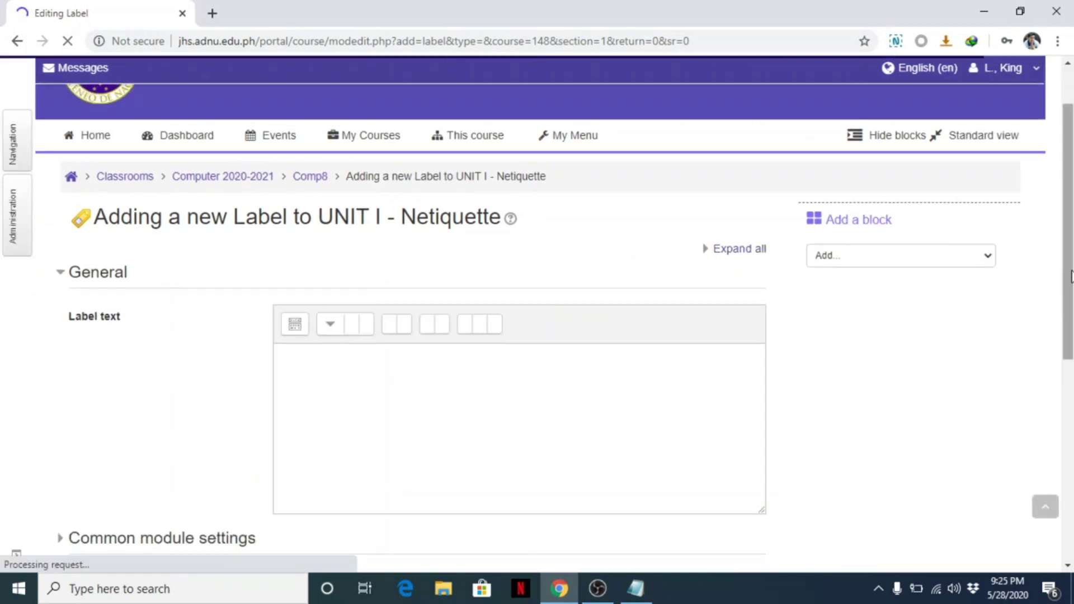
left_click(422, 325)
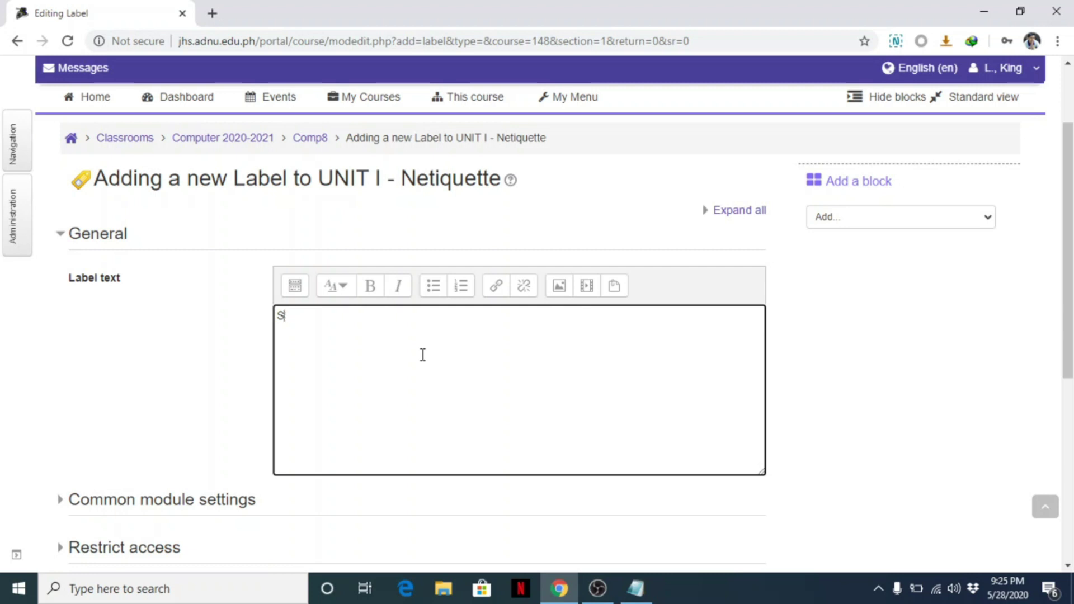
type("Session 1 - Objective")
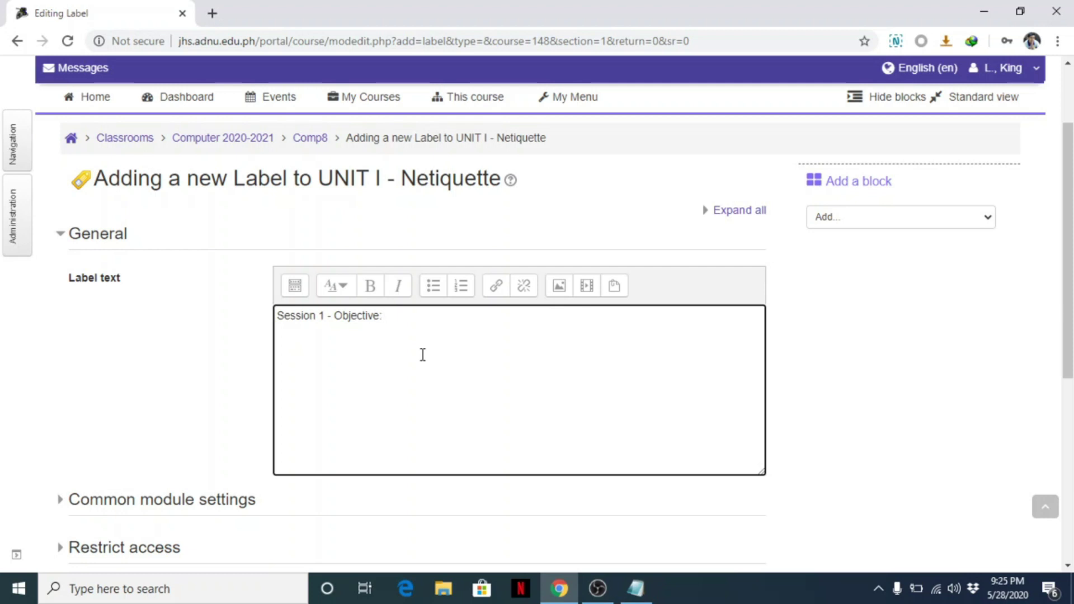
type(": Details of objective.")
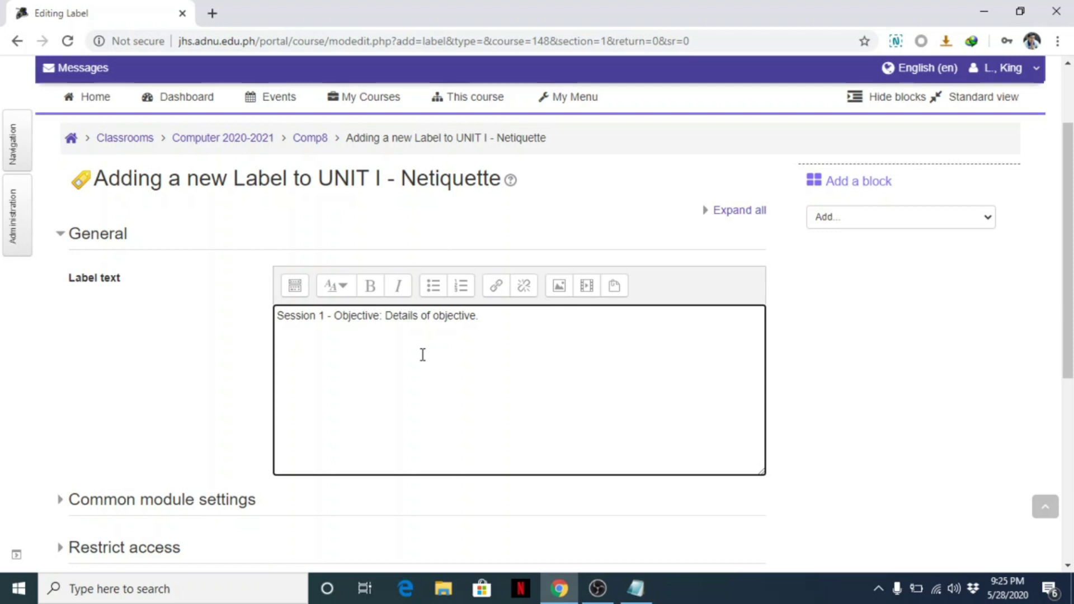
left_click_drag(477, 320, 275, 324)
Step: Italicize the objective text and make 'Session 1' bold
left_click(401, 288)
left_click(370, 291)
left_click(508, 364)
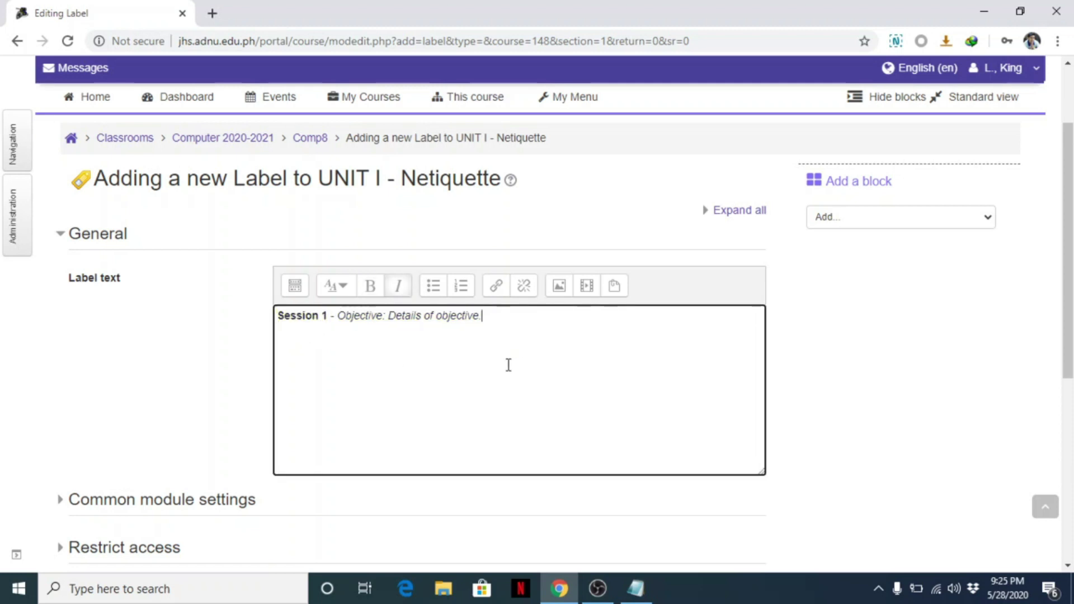
left_click(196, 364)
Step: Save the label and return to the Comp8 course page
left_click_drag(1070, 259, 1071, 329)
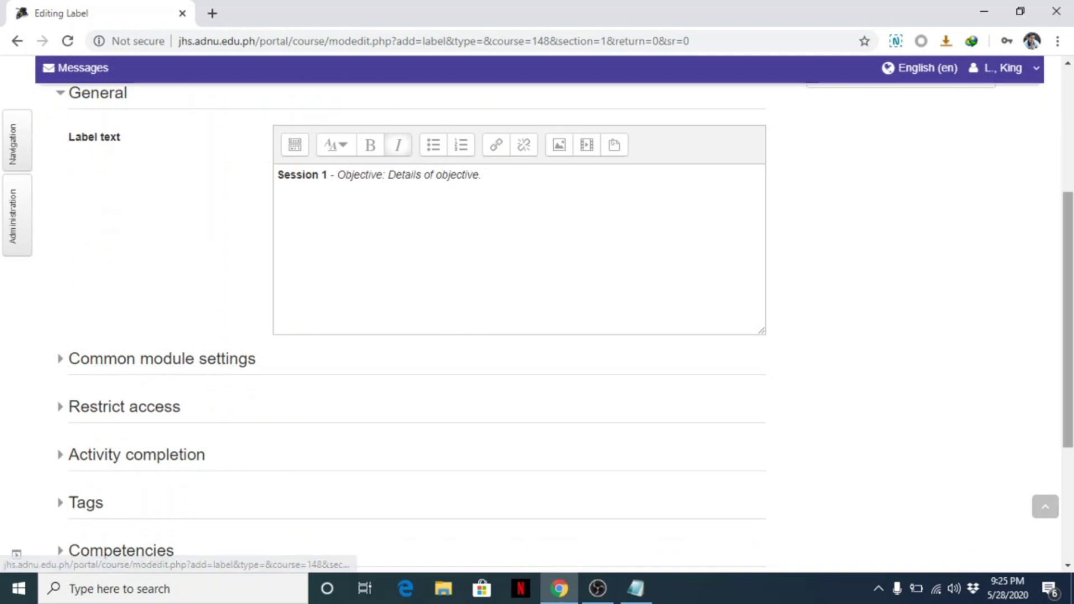
scroll(910, 418, "down", 2)
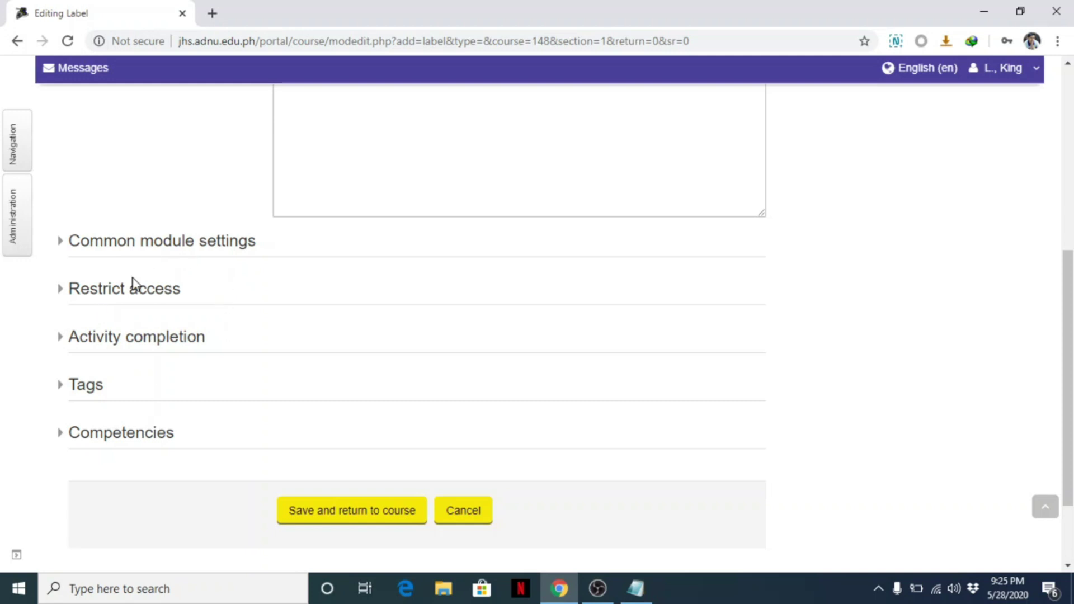
left_click(66, 340)
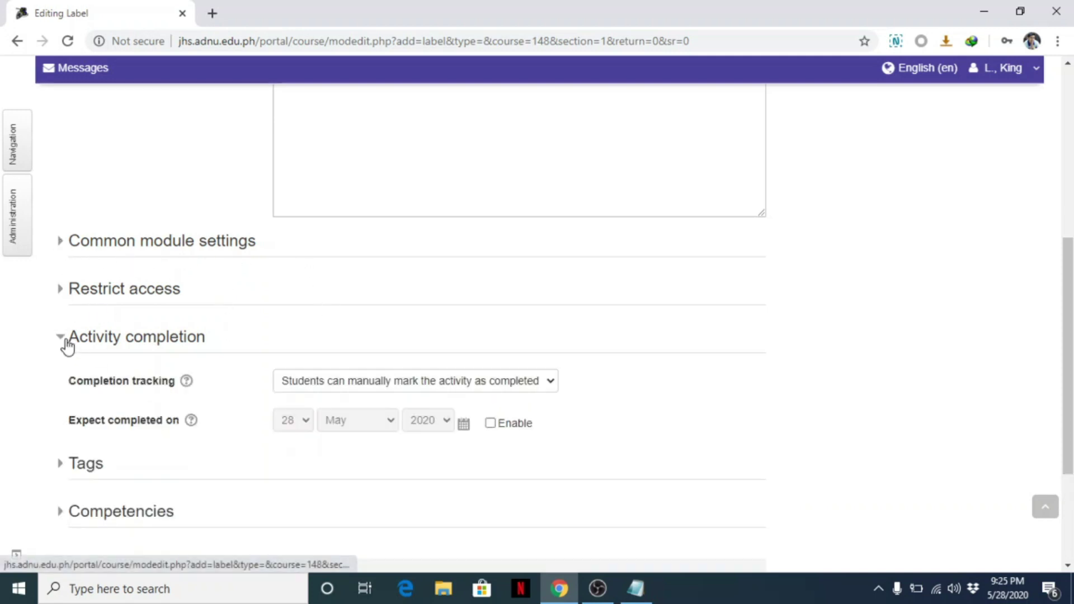
left_click(67, 343)
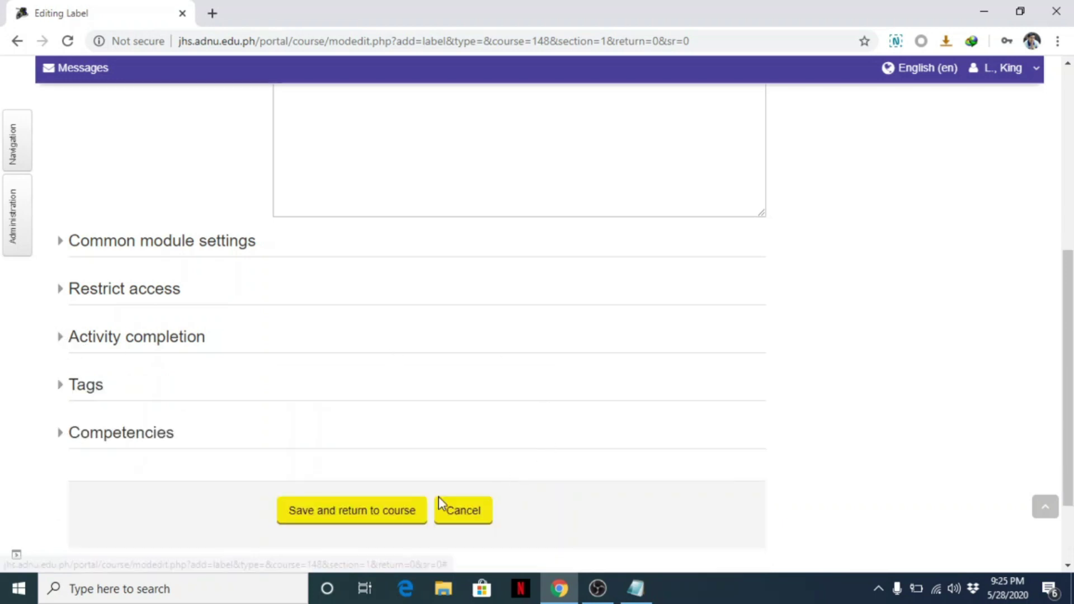
left_click(361, 510)
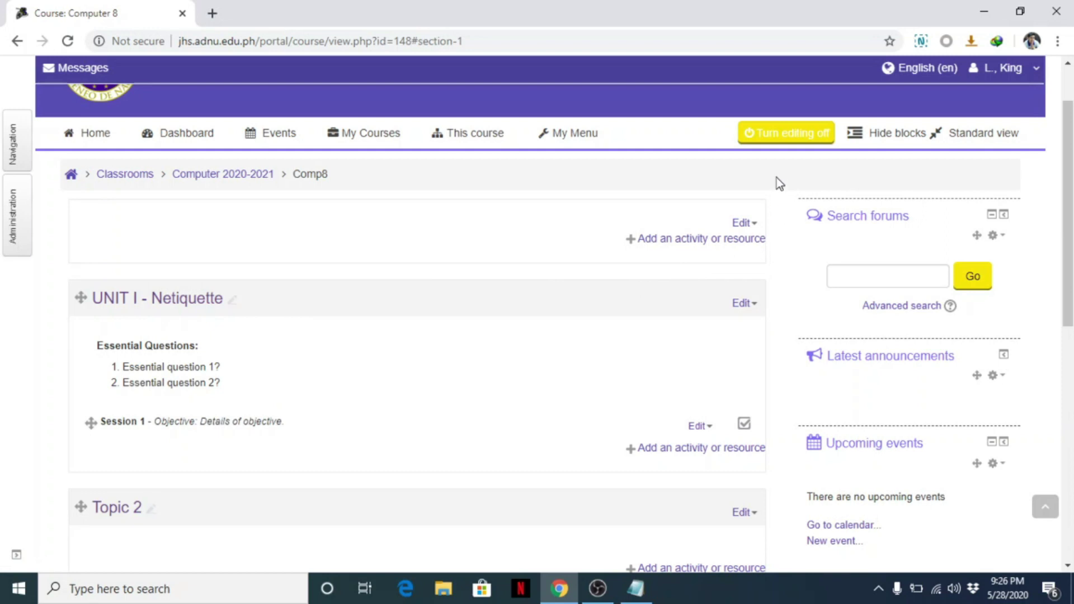
Step: Turn editing off to preview the finished UNIT I - Netiquette section with its Session 1 label
left_click(787, 137)
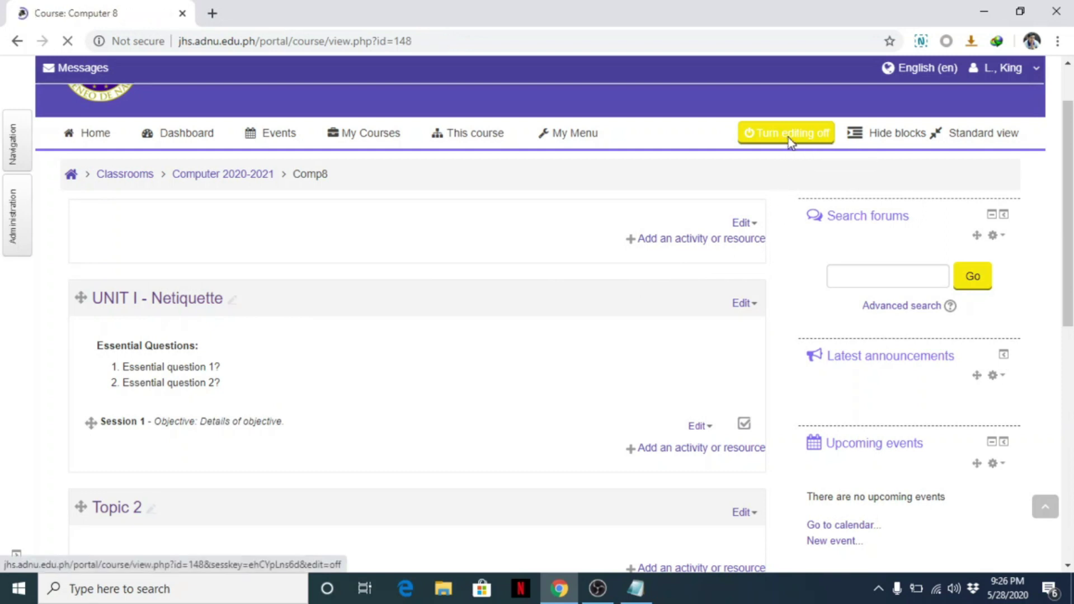